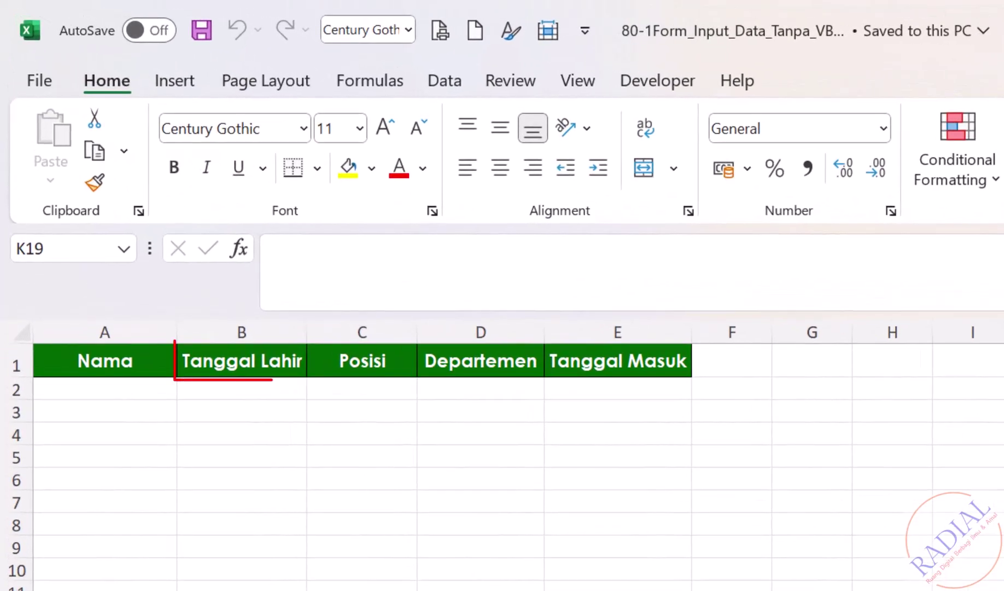
# - Convert header row A1:E1 into Table1, with 'My table has headers' ticked
pyautogui.click(282, 364)
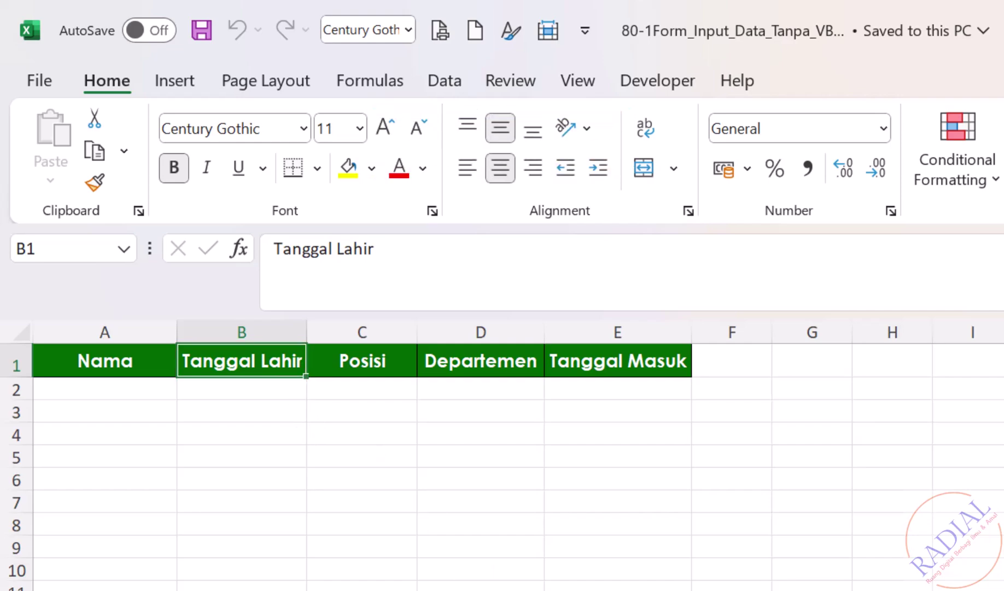
pyautogui.hotkey('ctrl', 't')
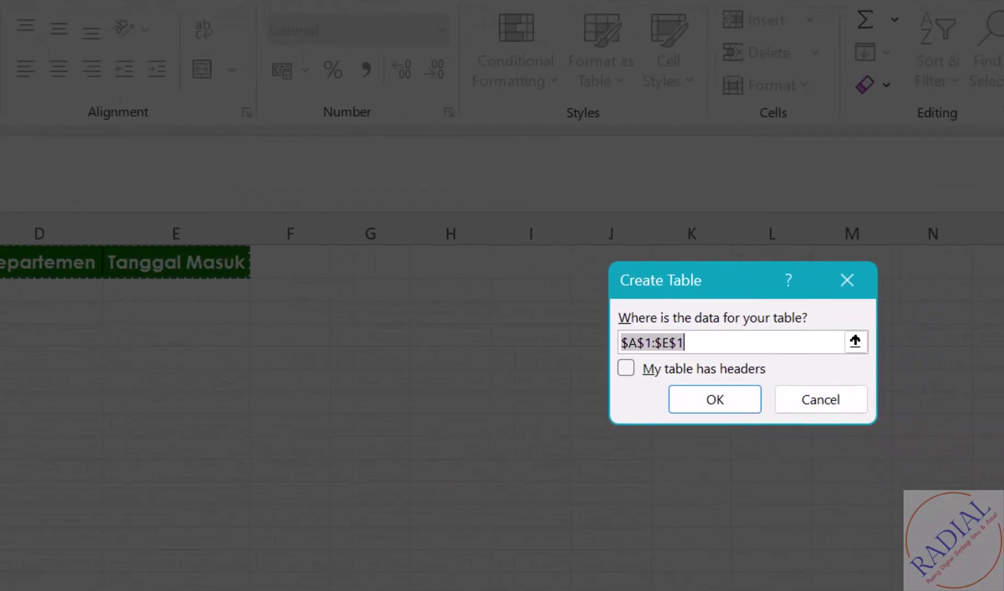
pyautogui.click(626, 366)
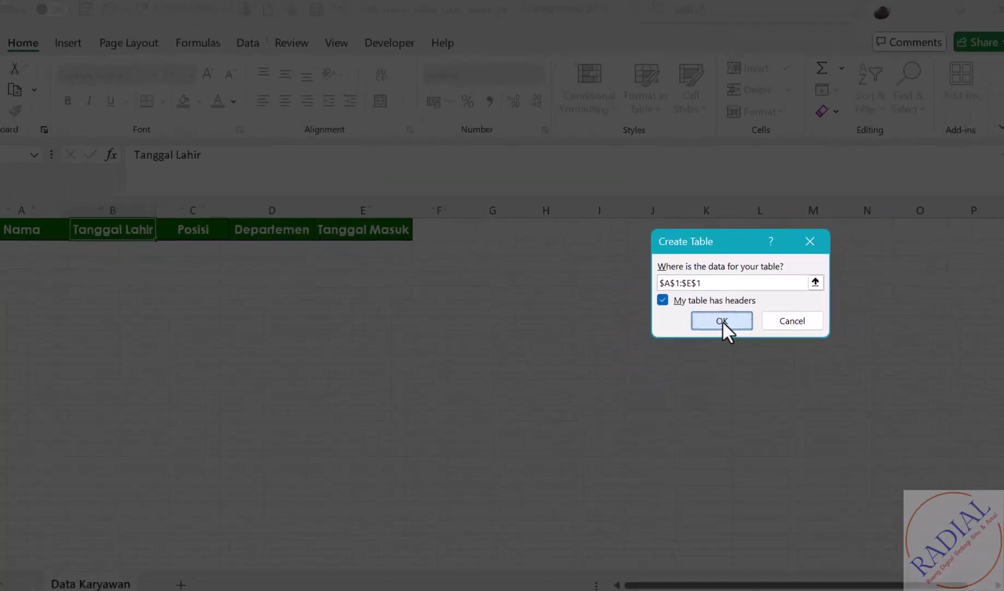
pyautogui.click(722, 321)
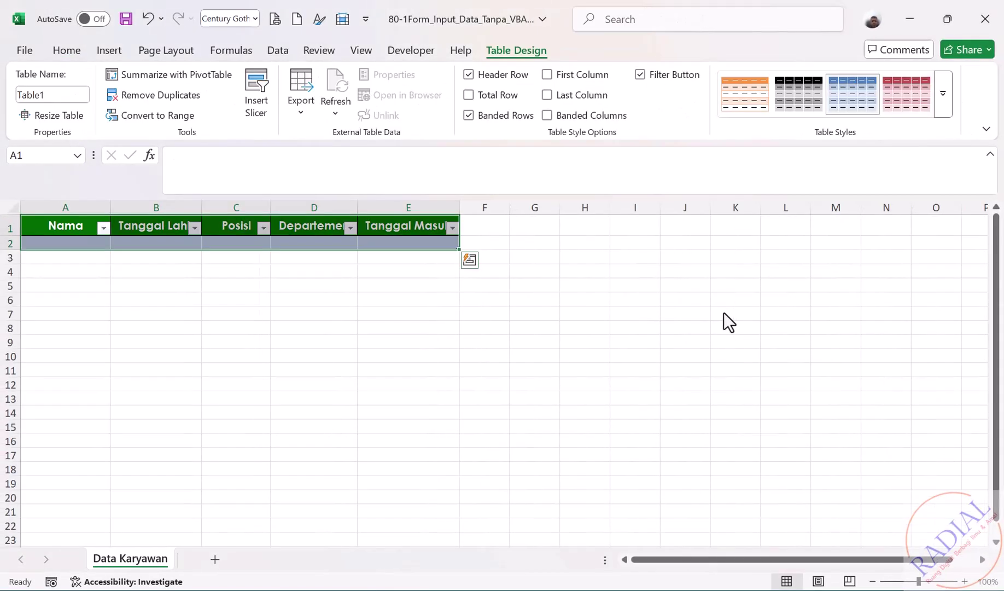
pyautogui.click(594, 356)
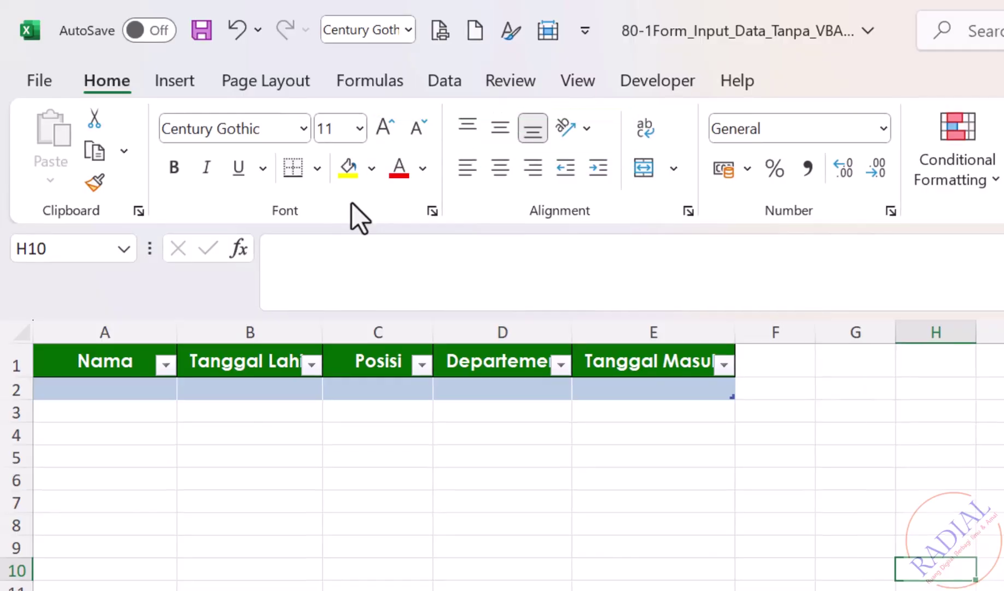
# - Show Commands Not in the Ribbon in Customize the Ribbon and add a New Tab with New Group
pyautogui.rightClick(352, 204)
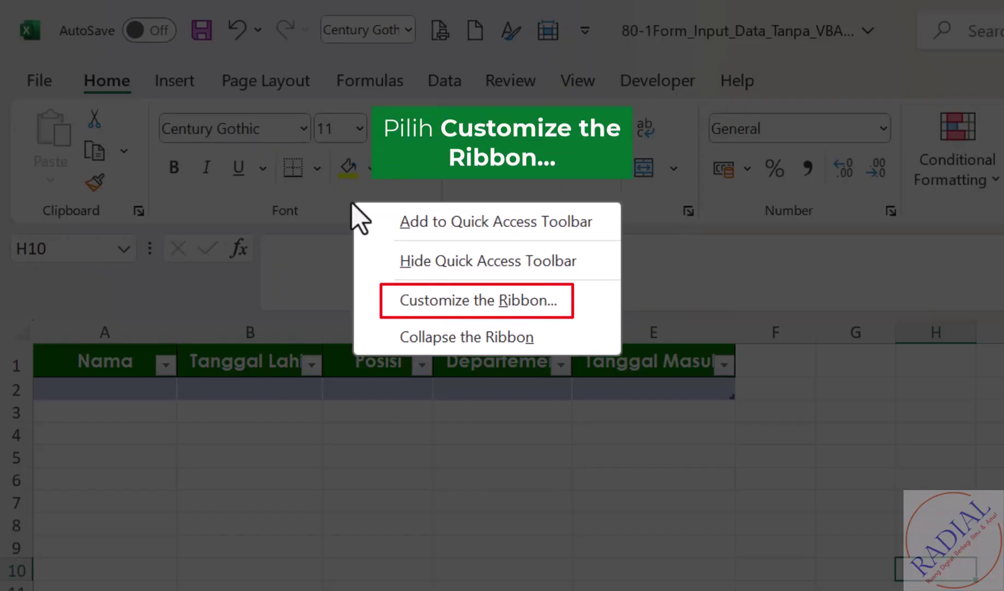
pyautogui.click(470, 302)
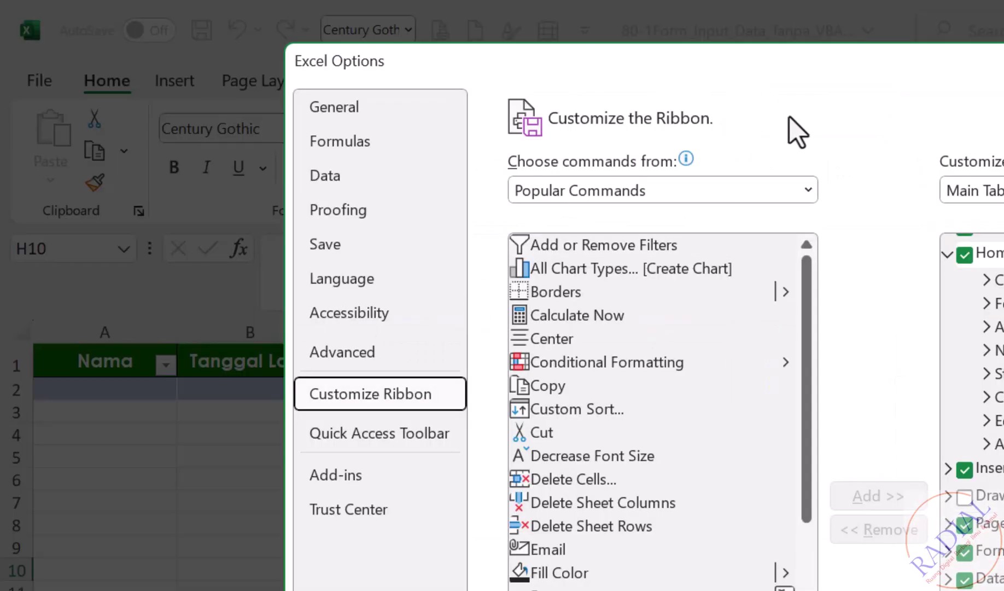
pyautogui.click(810, 192)
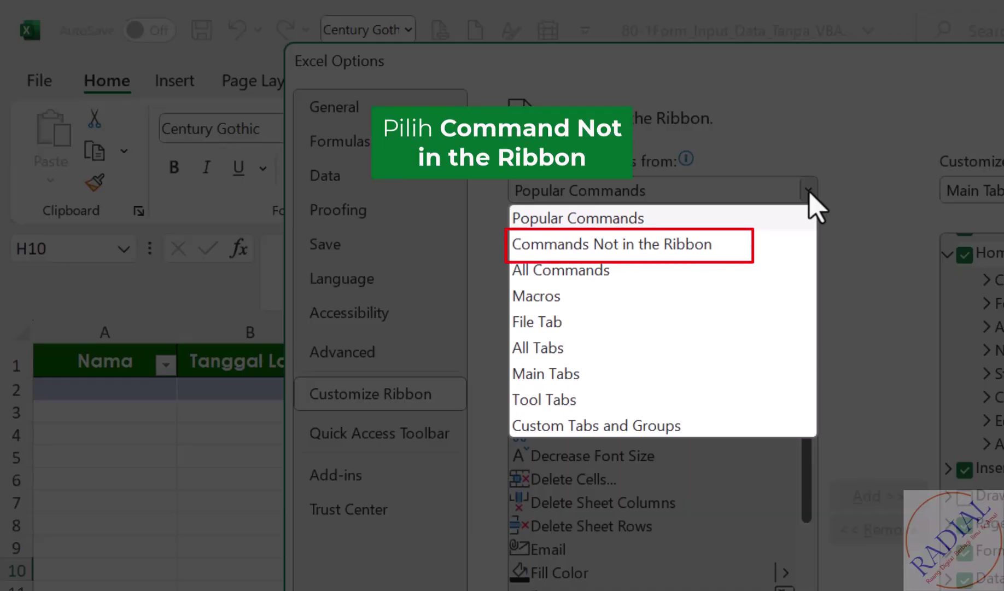
pyautogui.click(736, 244)
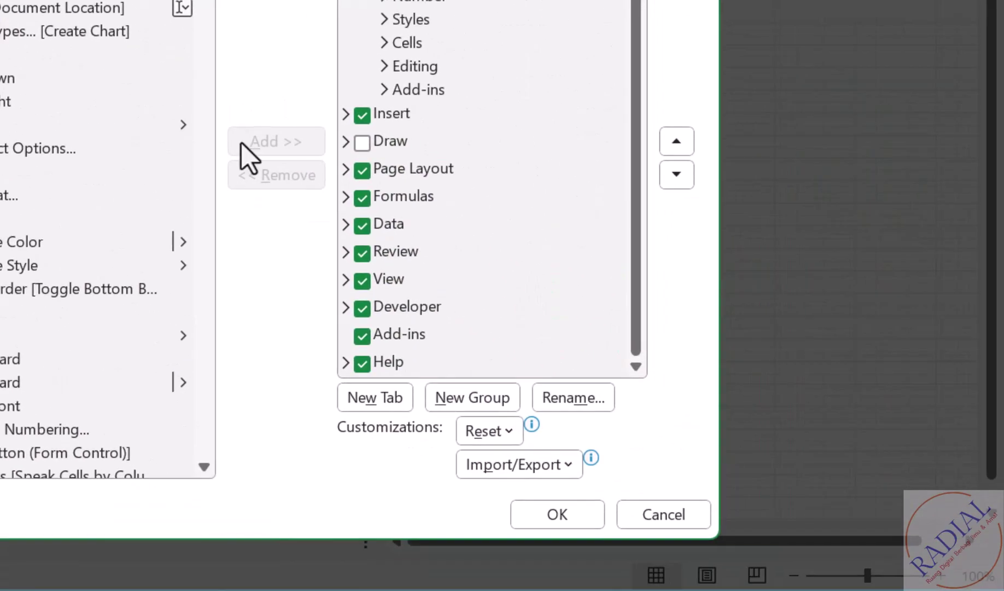
pyautogui.click(380, 394)
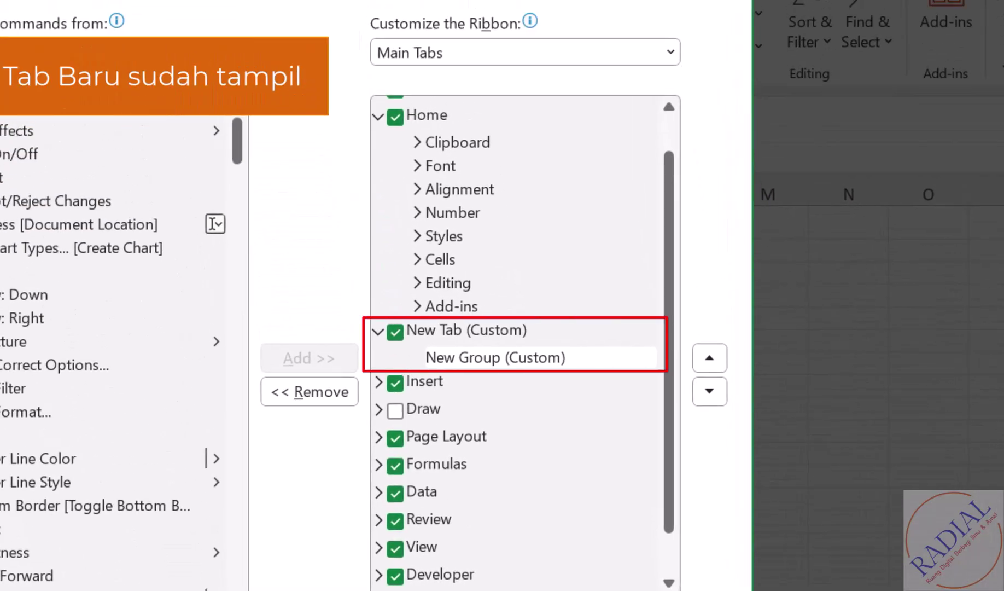
# - Rename New Tab (Custom) to 'Input Data'
pyautogui.click(461, 328)
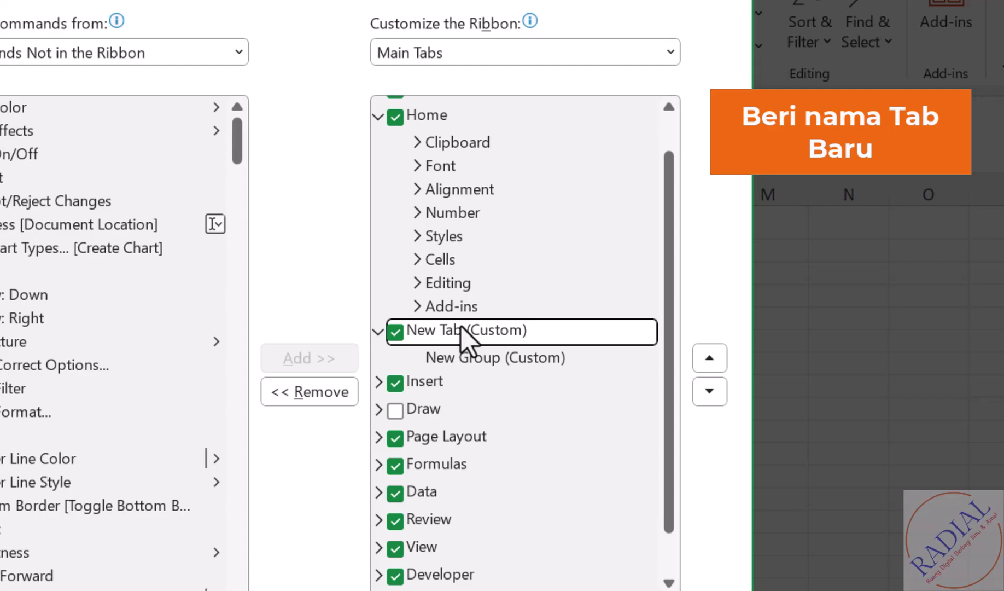
pyautogui.rightClick(461, 327)
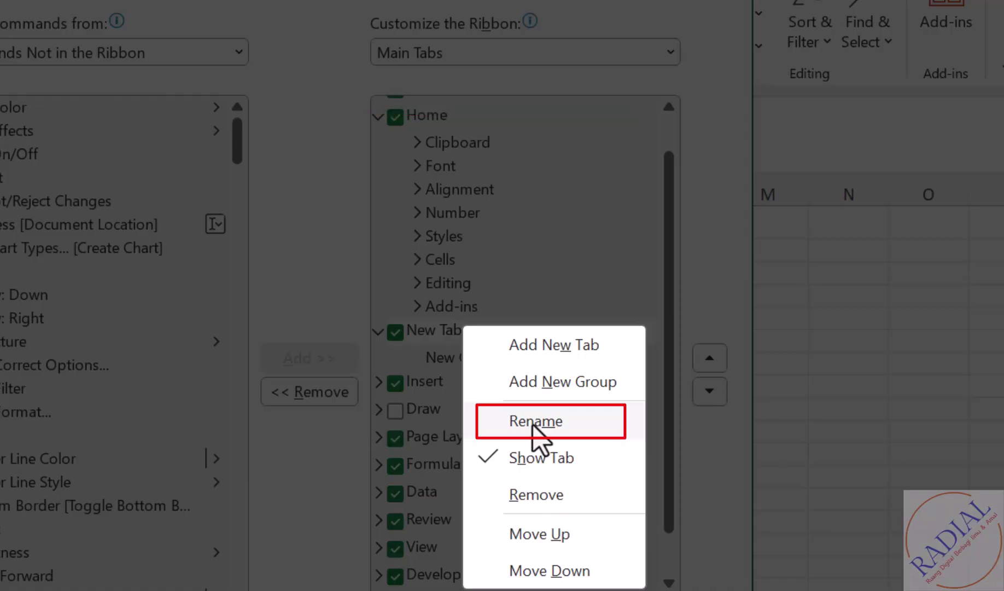
pyautogui.click(533, 422)
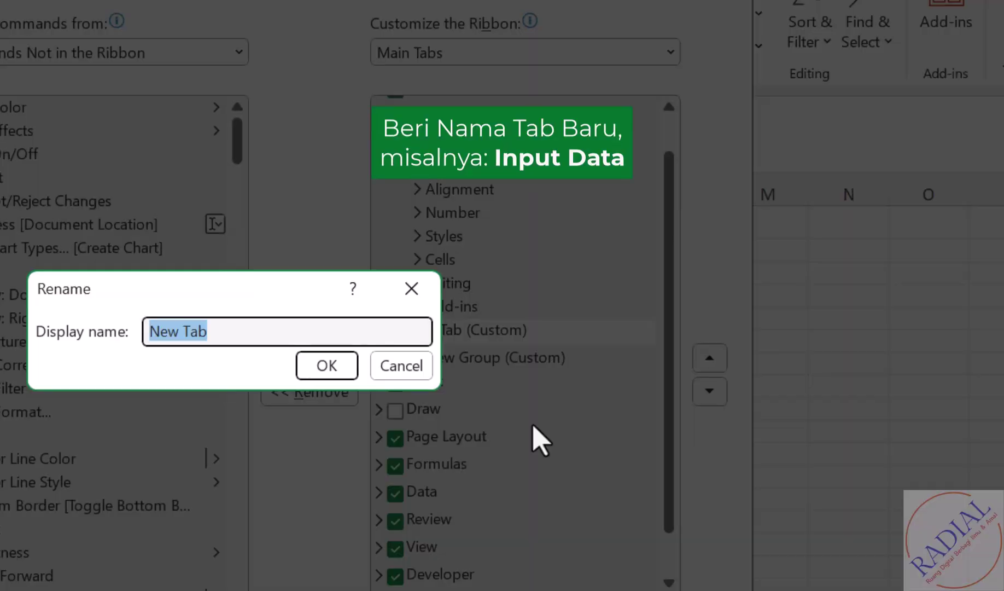
pyautogui.write('In')
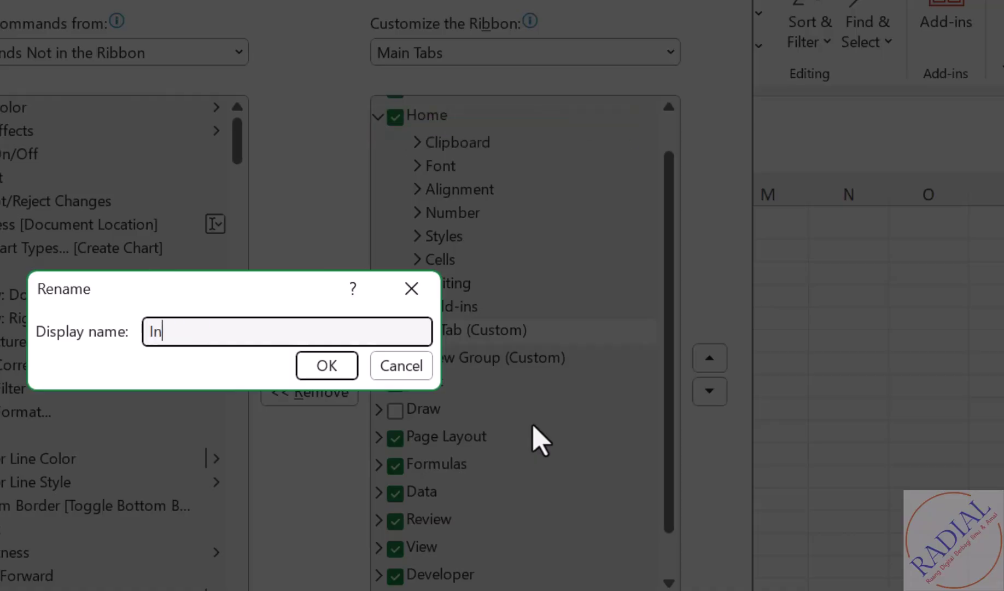
pyautogui.write('put Data')
pyautogui.click(307, 368)
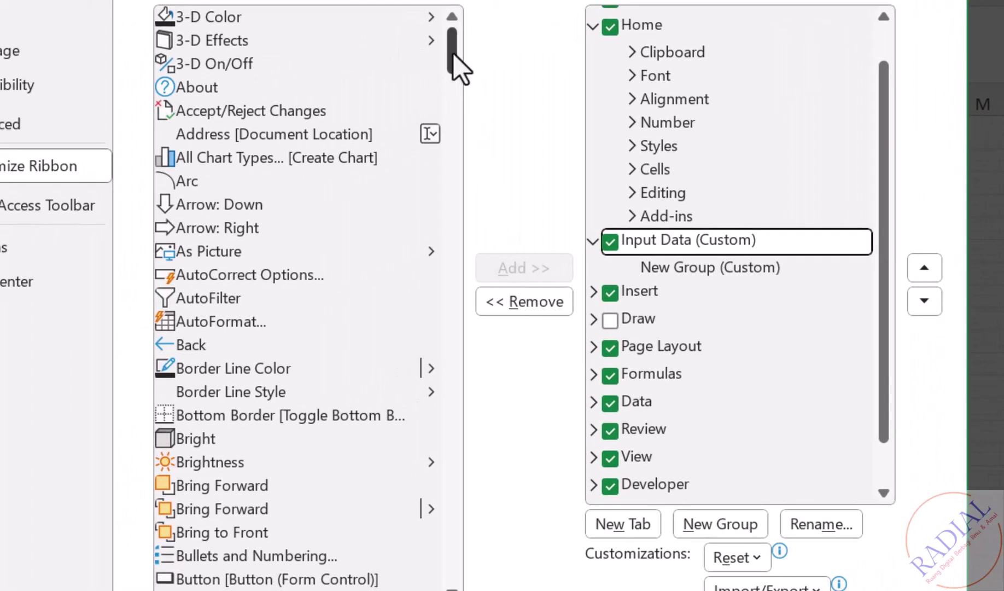
# - Add the Form... command to the Input Data tab's New Group and apply the ribbon changes
pyautogui.moveTo(454, 53); pyautogui.dragTo(450, 222)
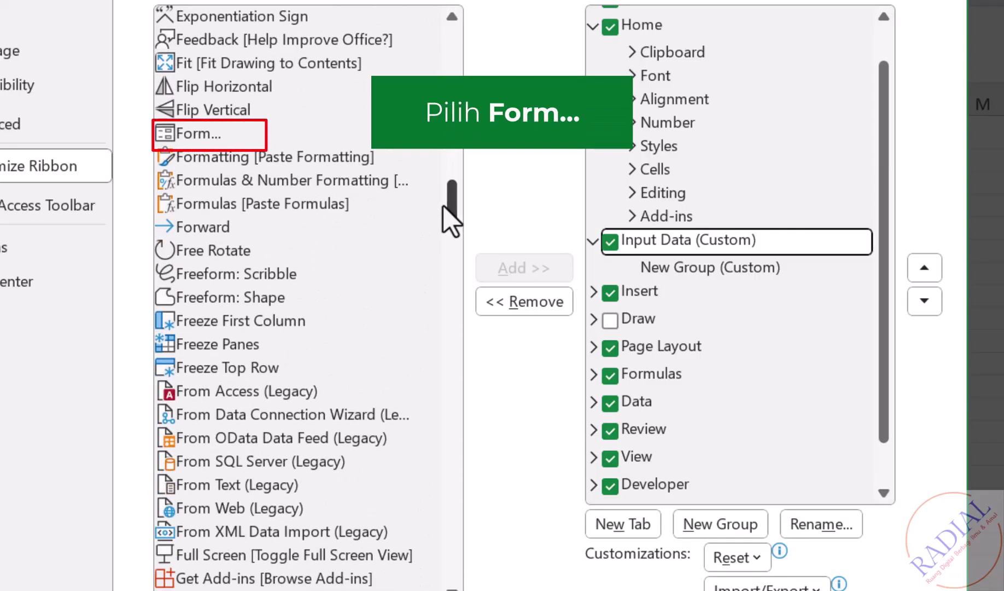
pyautogui.click(202, 136)
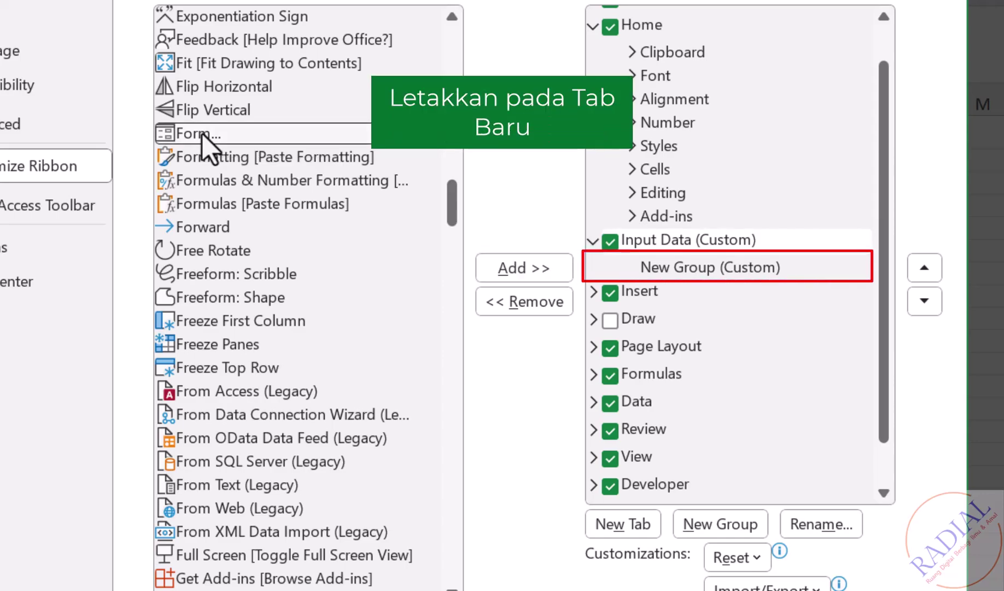
pyautogui.moveTo(202, 136); pyautogui.dragTo(803, 320)
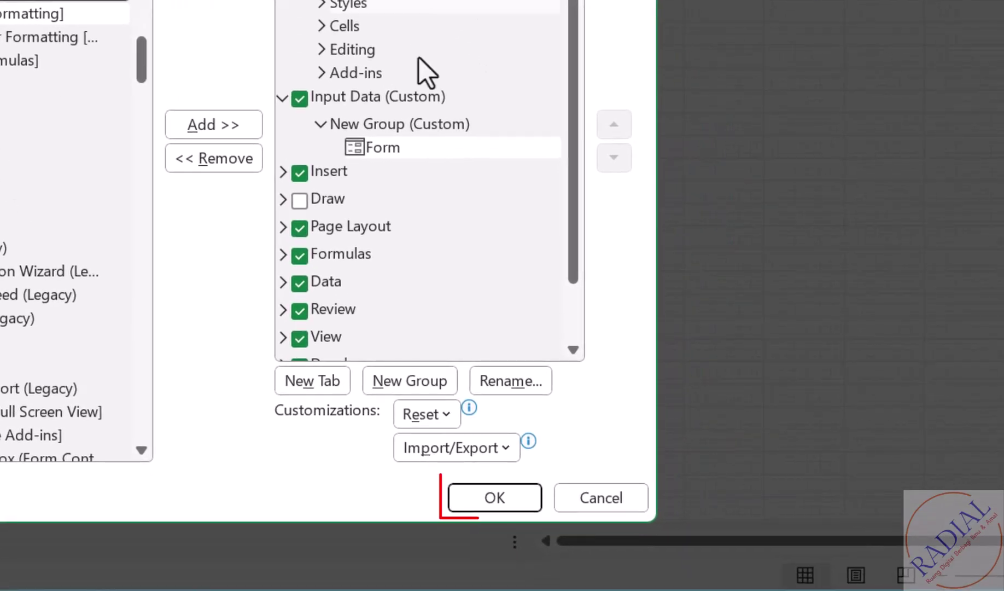
pyautogui.click(489, 495)
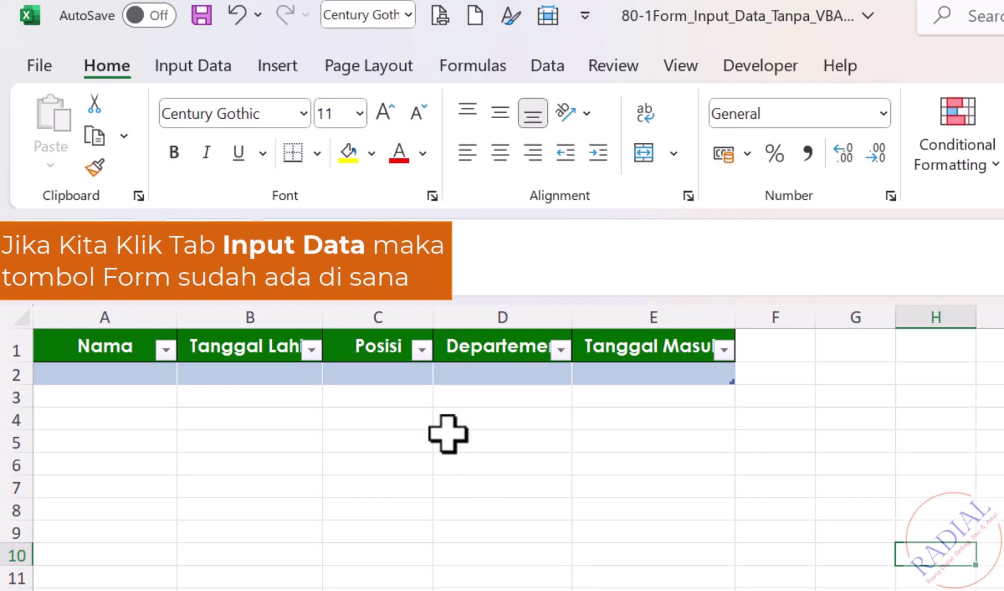
# - Switch to the Input Data tab and select cell A1 inside the employee table
pyautogui.click(191, 75)
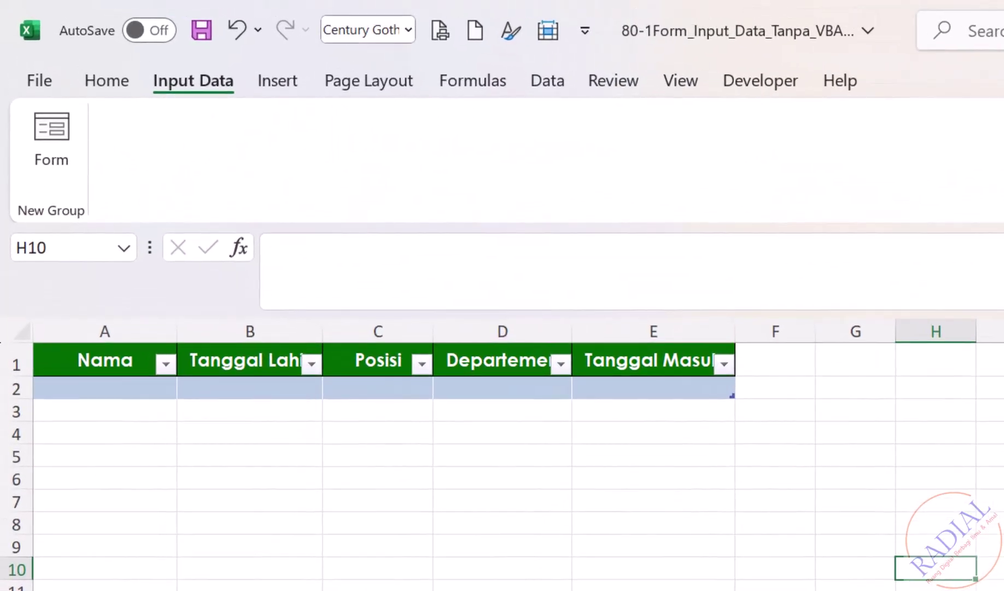
pyautogui.click(102, 358)
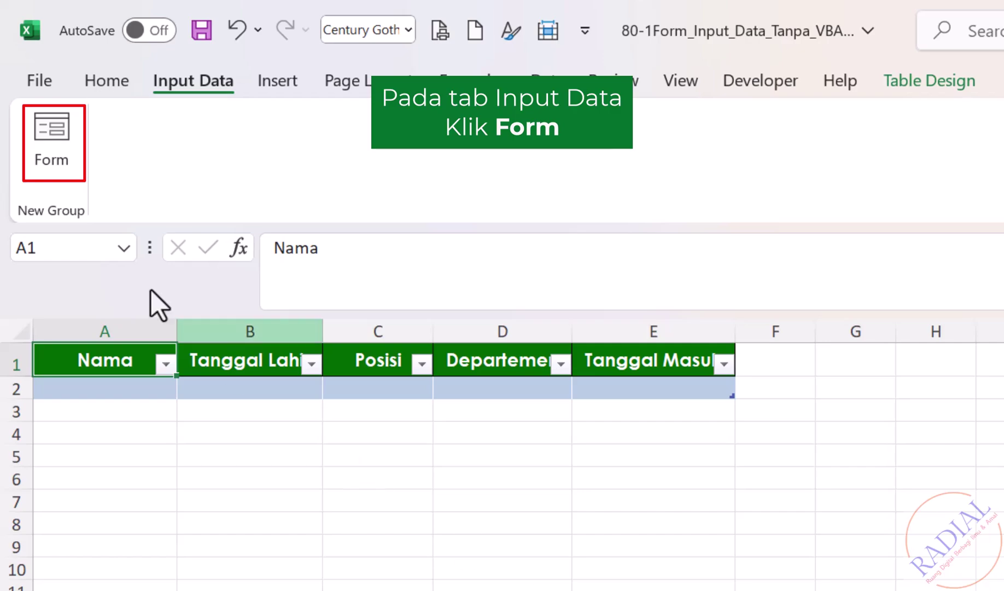
# - Enter the first employee via the Form: born 12/4/2001, HRD Manager, HRD, joined 12/1/2000
pyautogui.click(44, 164)
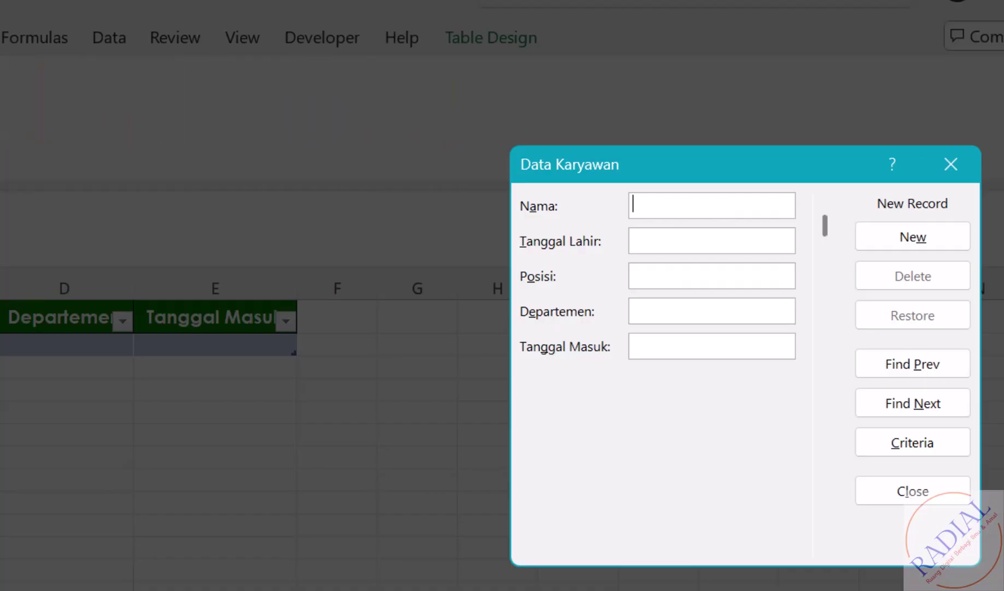
pyautogui.write('Fajar')
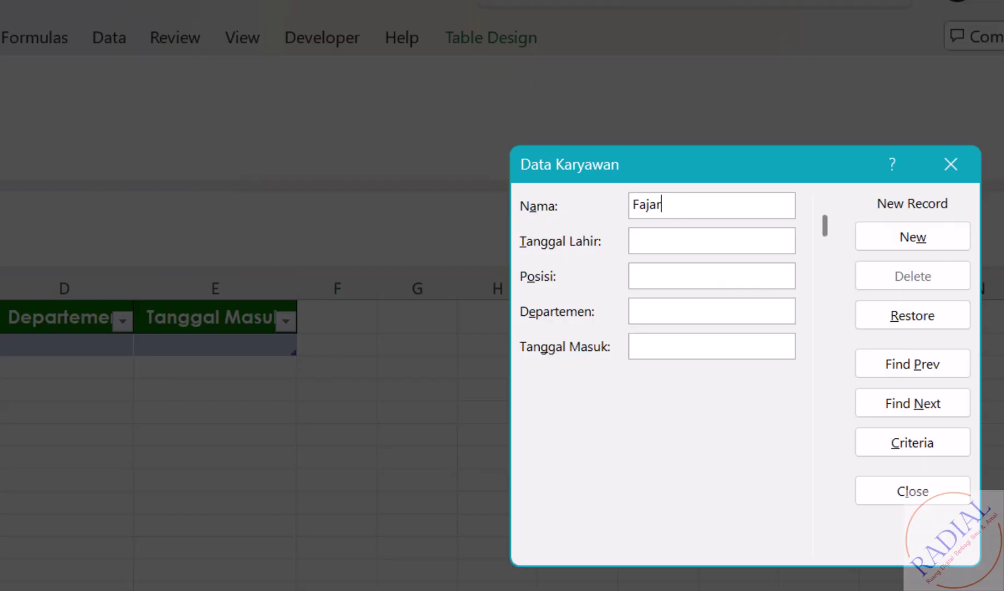
pyautogui.press('Tab')
pyautogui.write('12/4/')
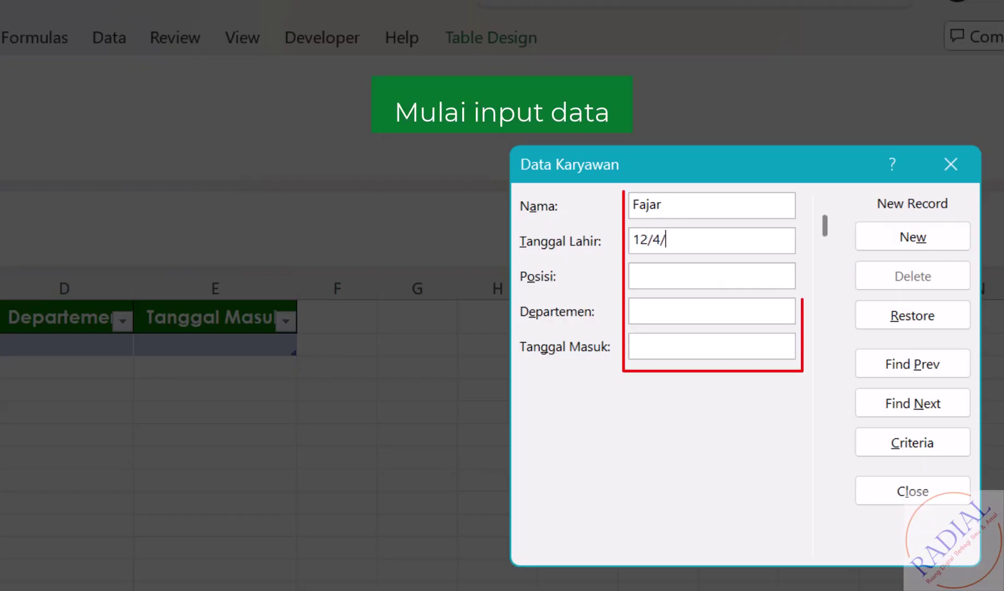
pyautogui.write('2')
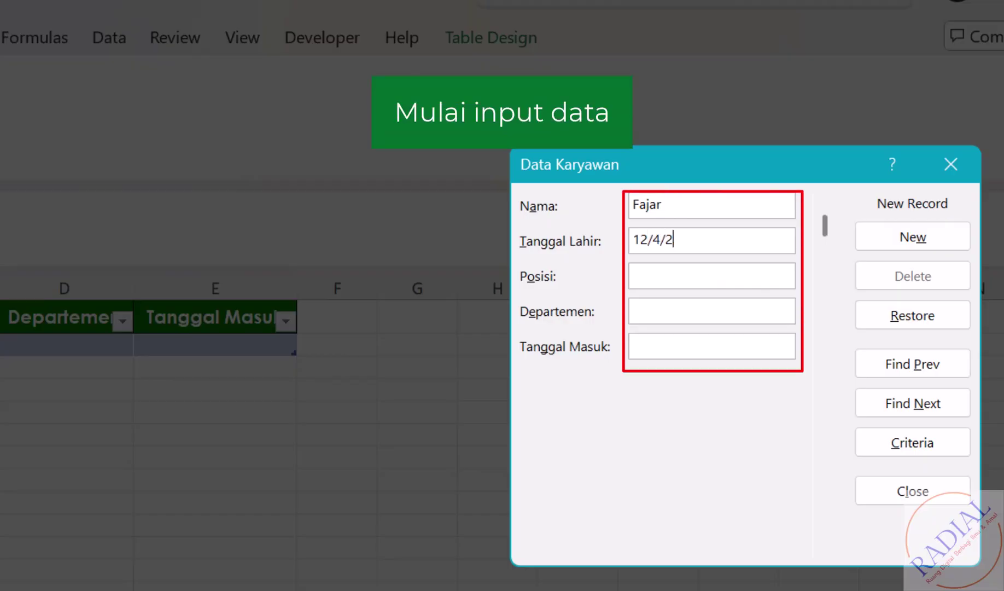
pyautogui.write('0')
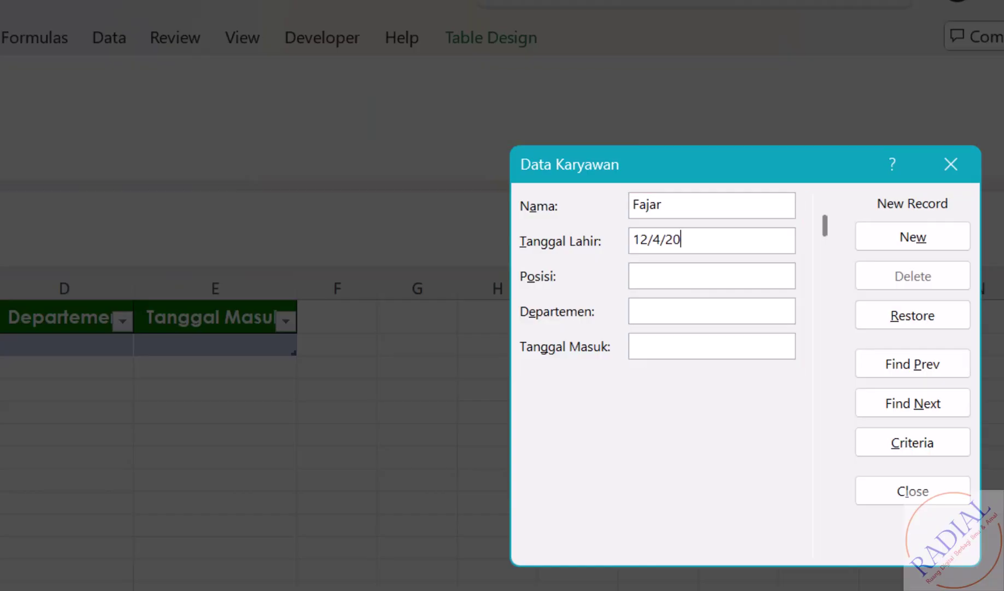
pyautogui.write('01')
pyautogui.write('HRD ')
pyautogui.write('Manager')
pyautogui.press('Tab')
pyautogui.write('HD')
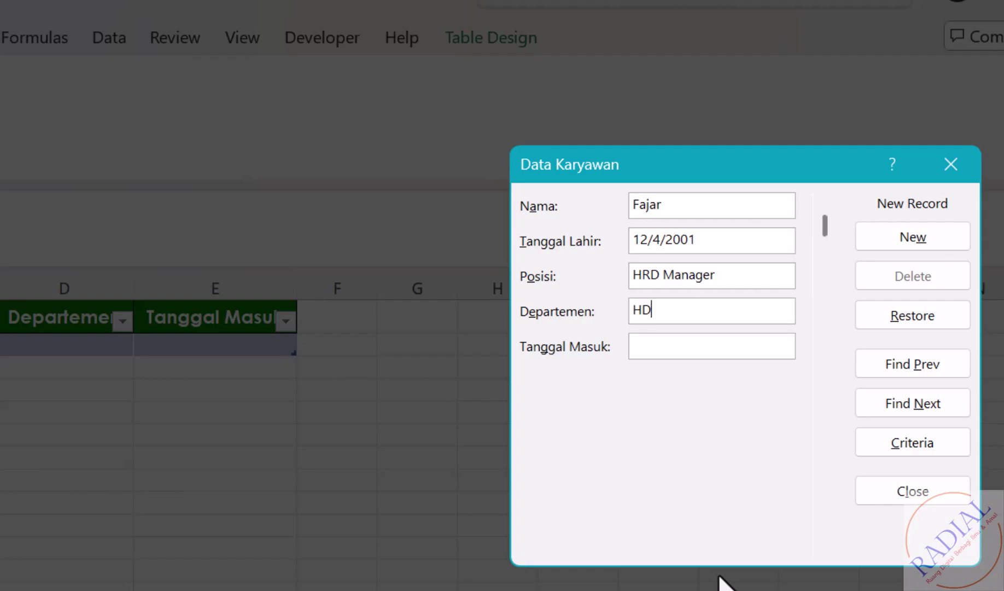
pyautogui.press('BackSpace')
pyautogui.write('RD')
pyautogui.press('Tab')
pyautogui.write('1')
pyautogui.write('2/1/')
pyautogui.write('2000')
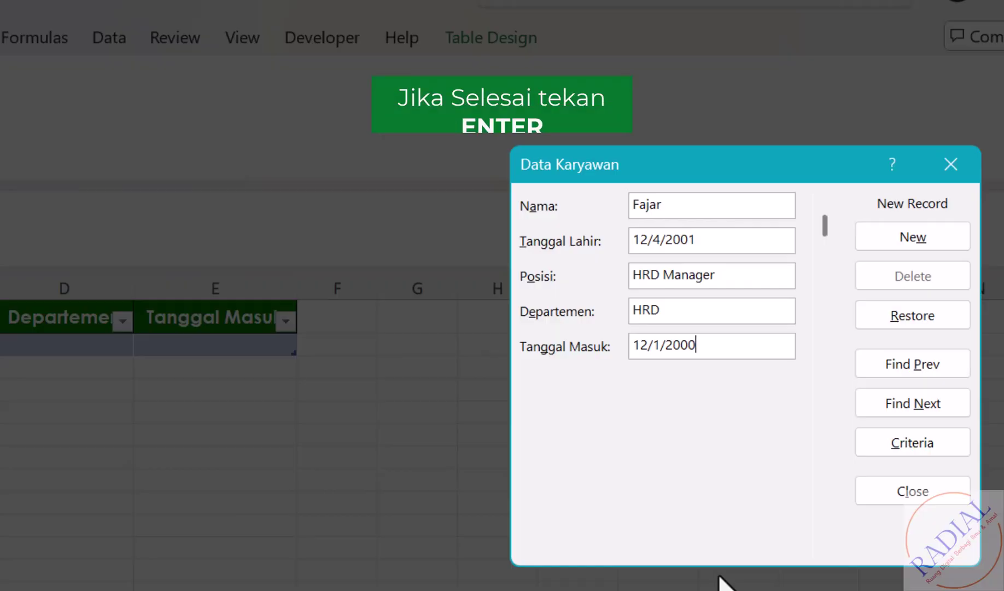
pyautogui.press('Return')
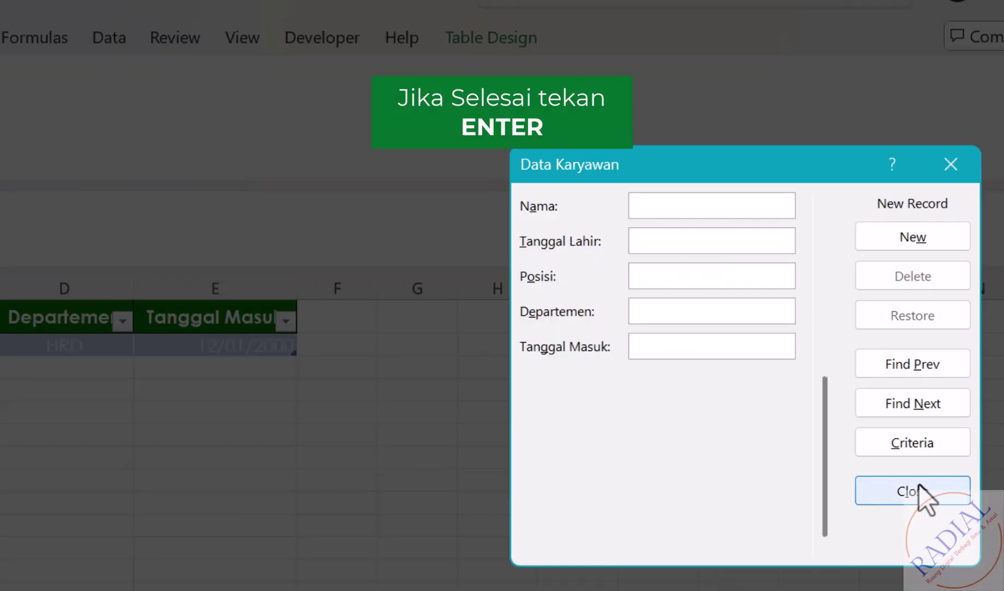
pyautogui.click(924, 491)
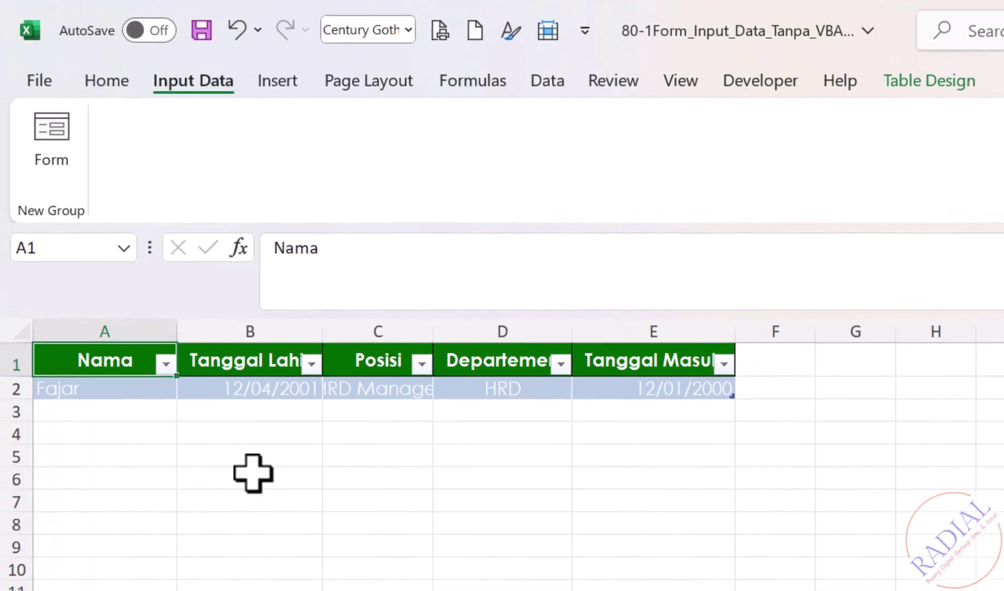
# - Set A2:E10 font colour to Automatic and widen column C to fit 'HRD Manager'
pyautogui.moveTo(83, 386)
pyautogui.mouseDown()
pyautogui.moveTo(650, 566)
pyautogui.moveTo(662, 587)
pyautogui.mouseUp()
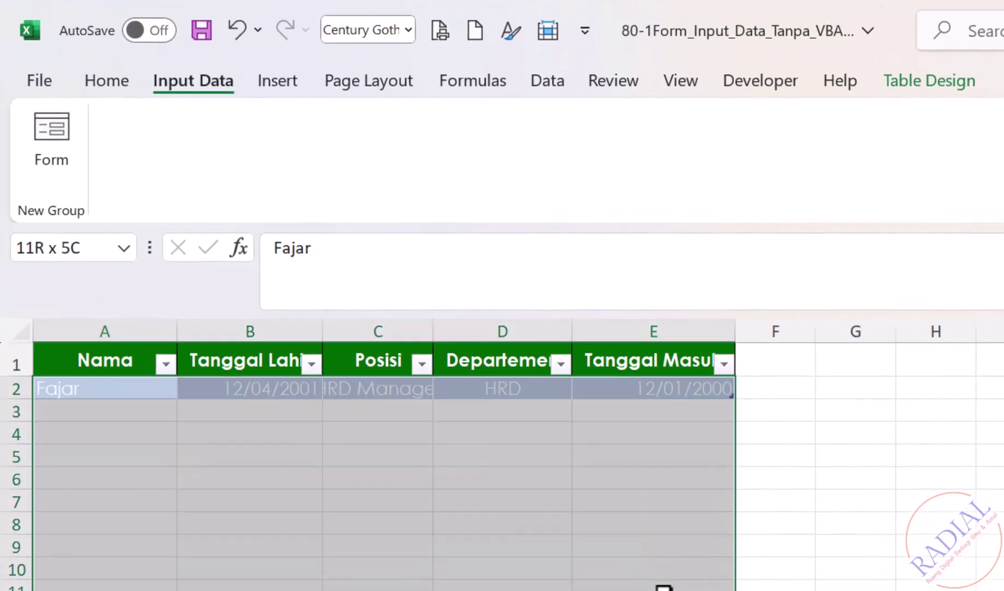
pyautogui.click(106, 79)
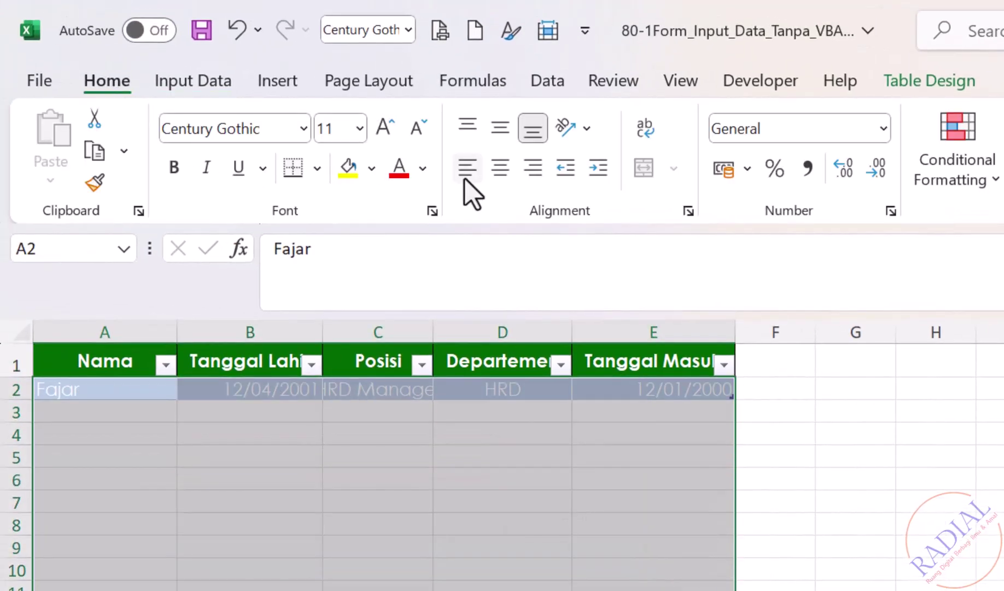
pyautogui.click(423, 168)
pyautogui.click(433, 255)
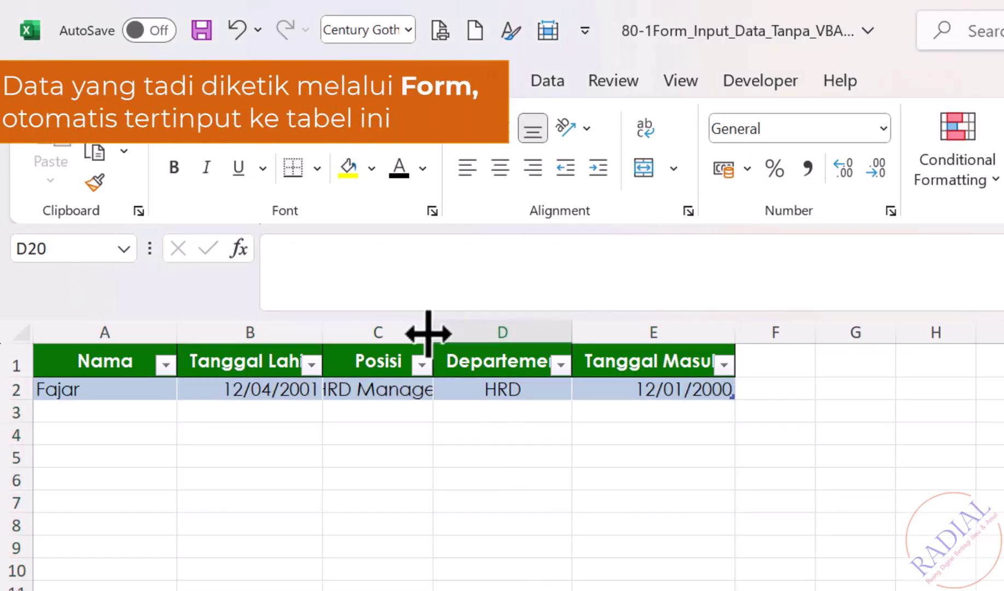
pyautogui.moveTo(433, 332); pyautogui.dragTo(471, 333)
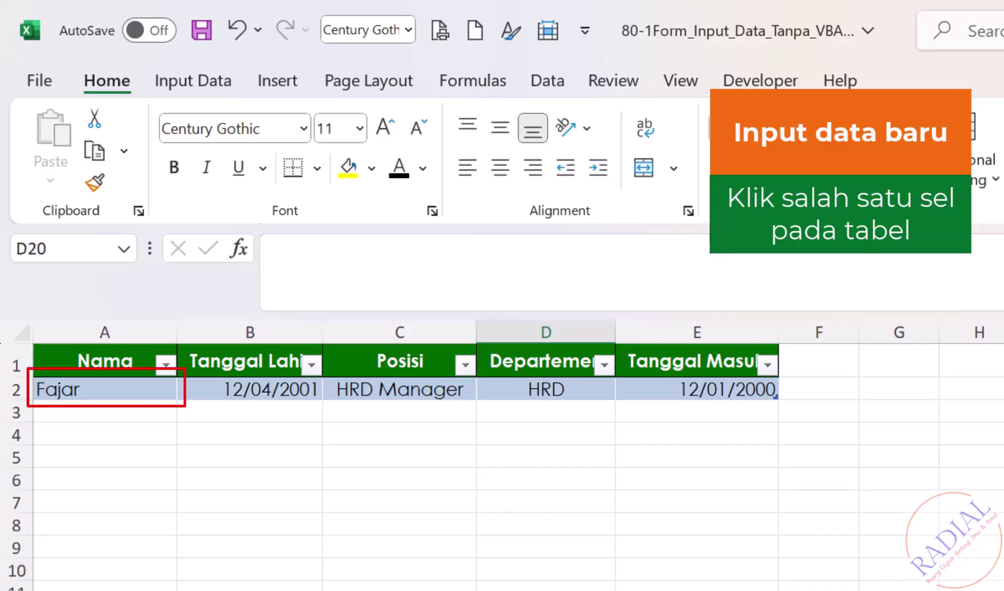
# - Open the Data Form on the employee table and start a new record
pyautogui.click(89, 386)
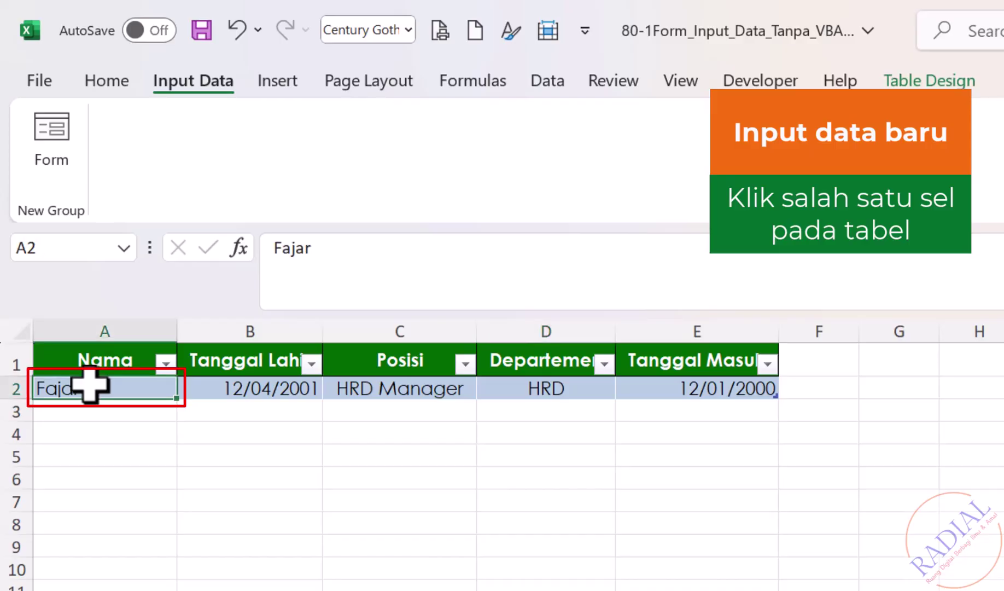
pyautogui.click(62, 136)
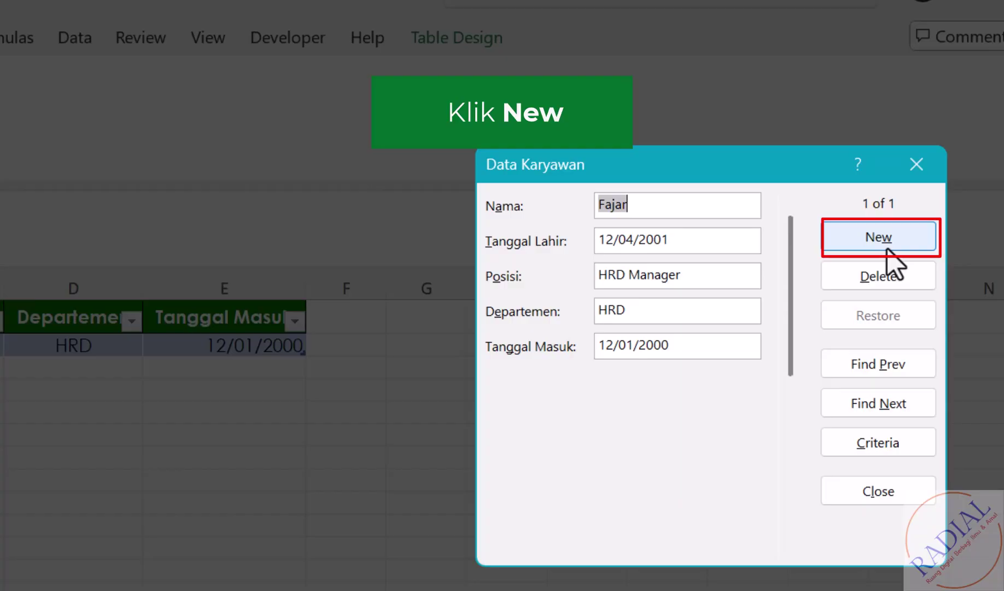
pyautogui.click(887, 249)
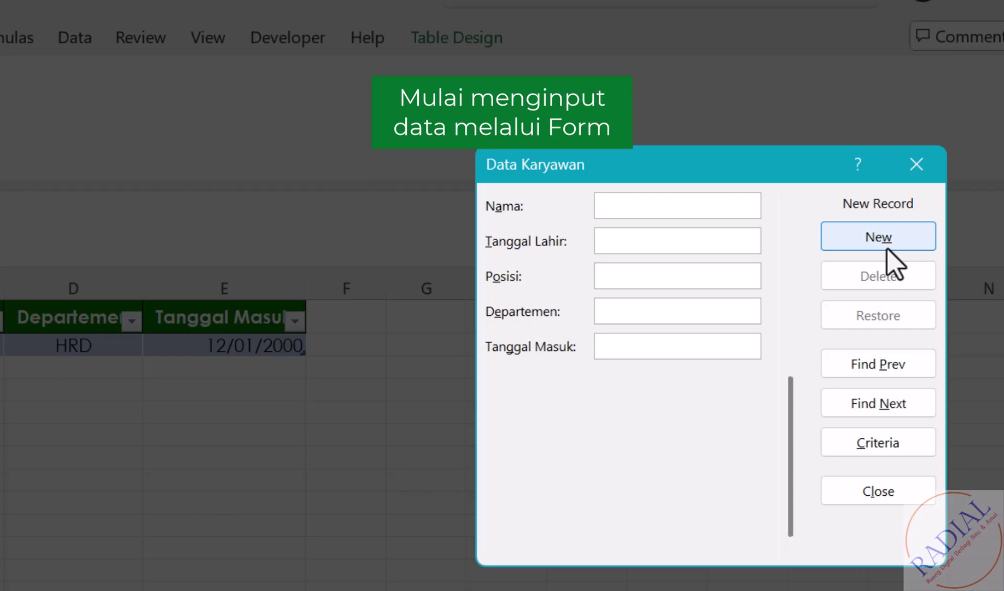
# - Enter the second employee's name, born 14/8/1998, staff, HRD, joined 15/02/2020, and close the form
pyautogui.write('R')
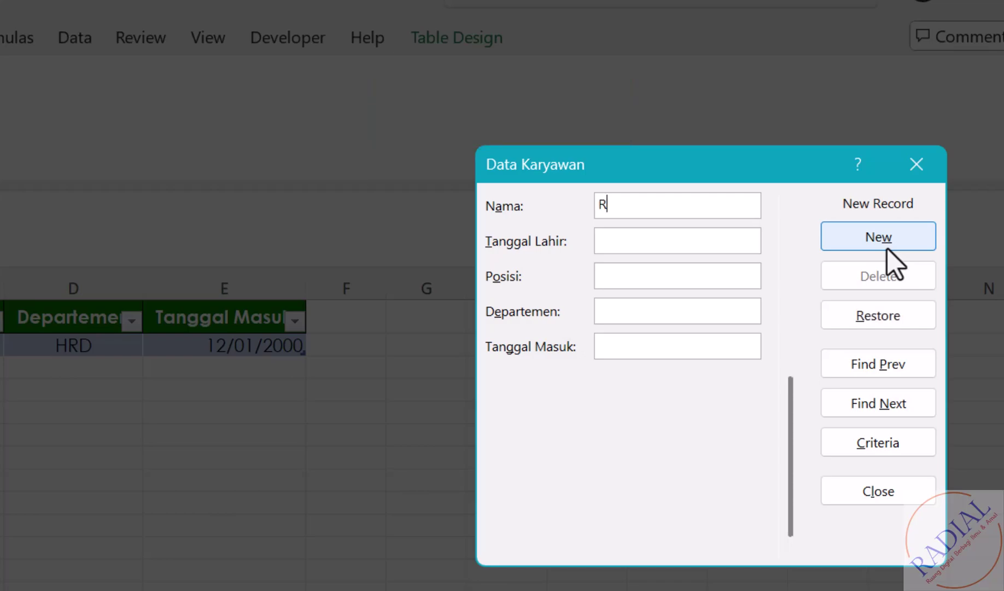
pyautogui.write('ina')
pyautogui.press('Tab')
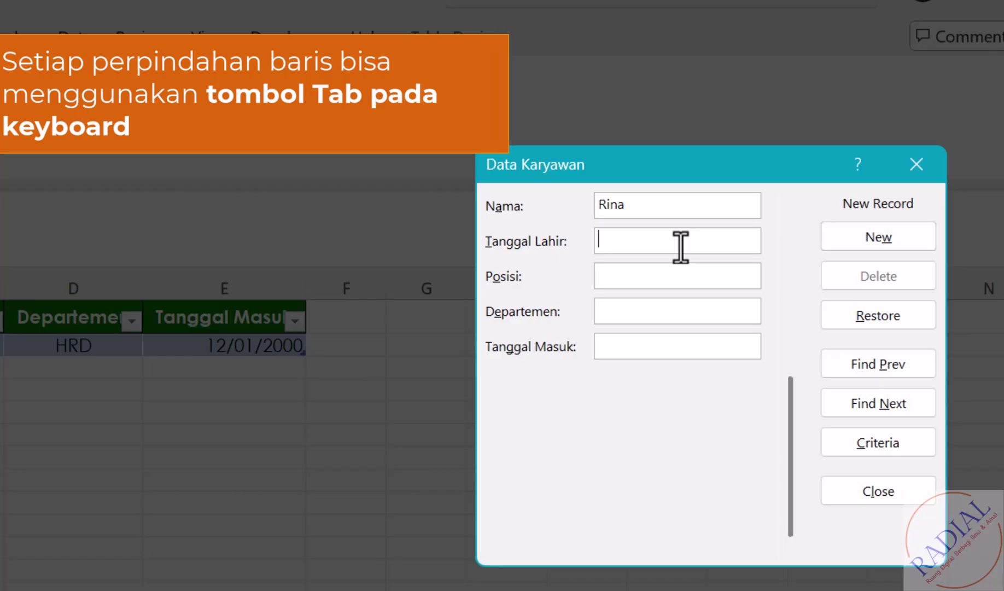
pyautogui.write('14/8')
pyautogui.write('/')
pyautogui.write('1998')
pyautogui.press('Tab')
pyautogui.write('s')
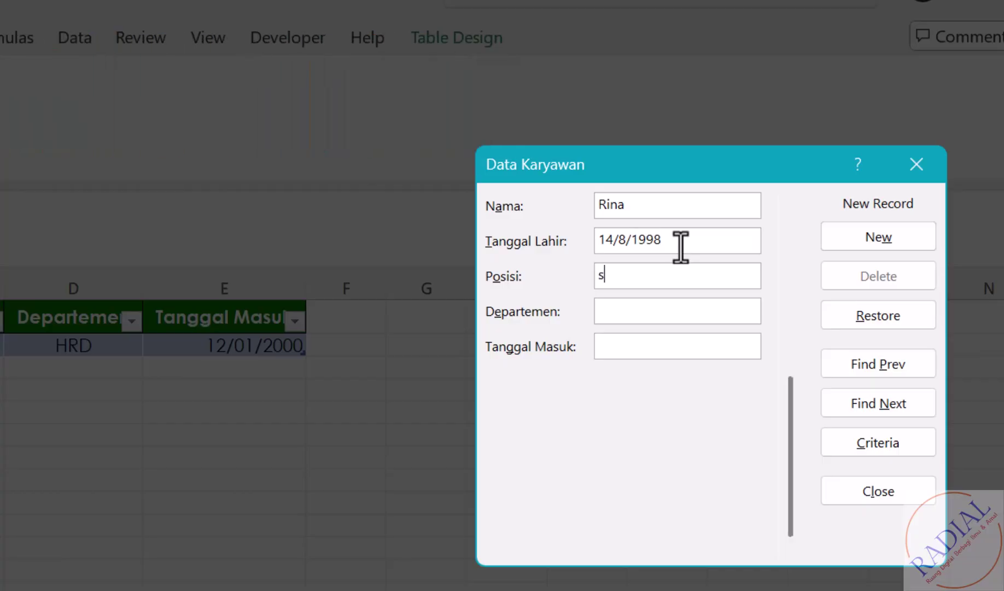
pyautogui.write('taf')
pyautogui.write('f')
pyautogui.press('Tab')
pyautogui.write('HR')
pyautogui.write('D')
pyautogui.press('Tab')
pyautogui.write('15')
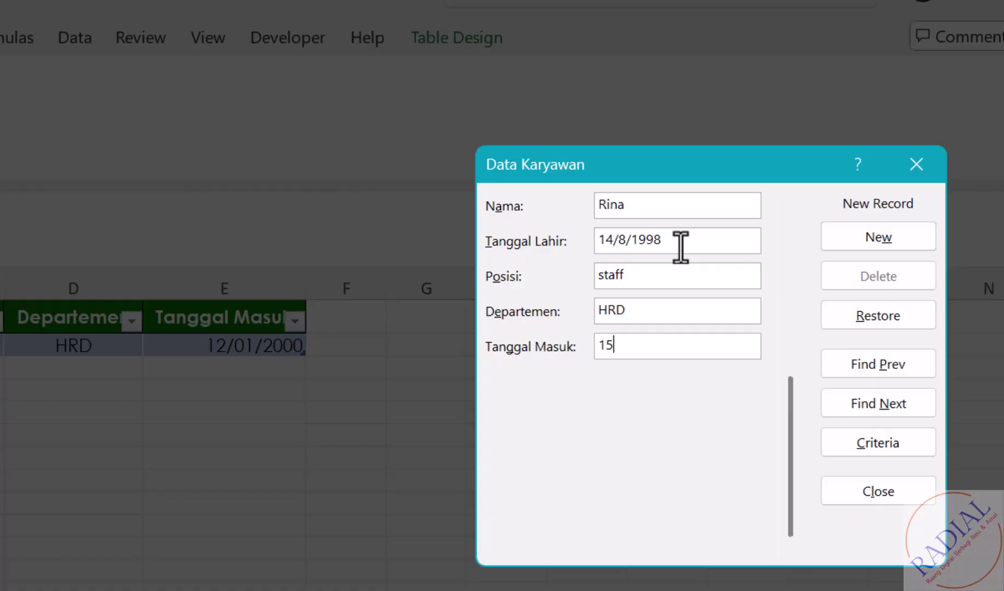
pyautogui.write('/02/')
pyautogui.write('202')
pyautogui.write('0')
pyautogui.click(884, 498)
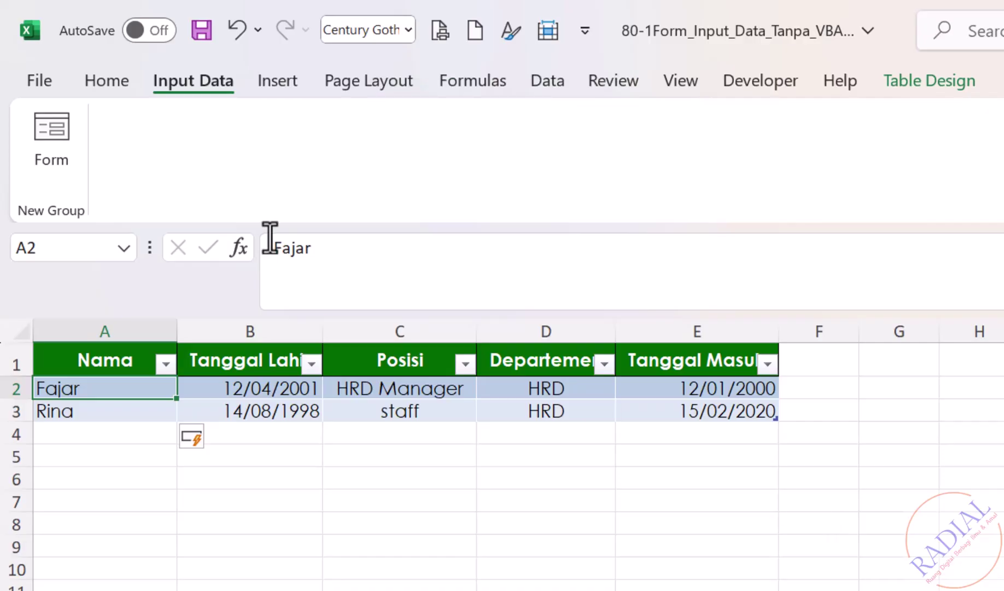
# - Add the third employee via the Form: born 25/9/1990, M&E Manager, M&E, joined 23/1/2019
pyautogui.click(56, 127)
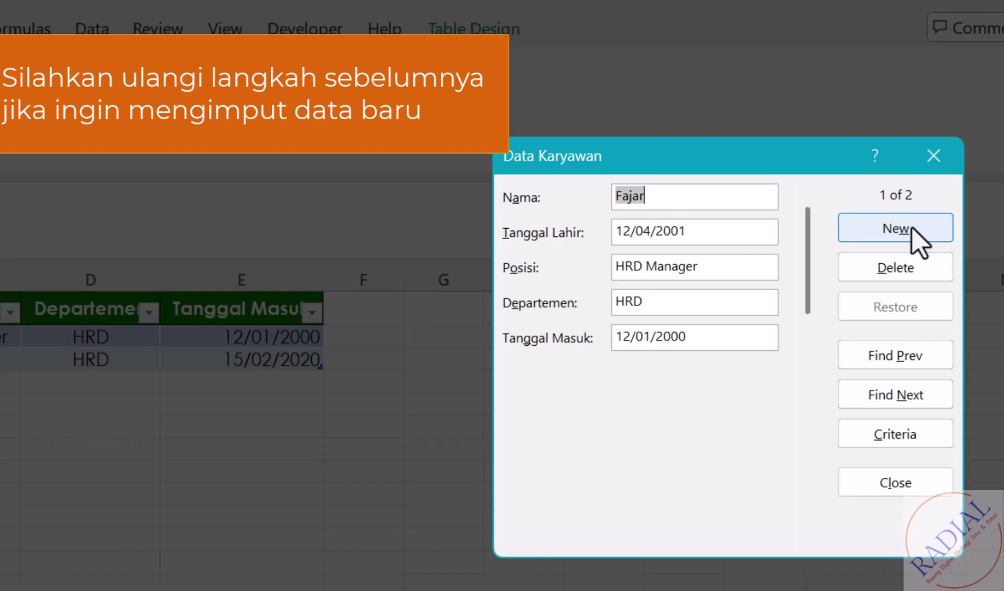
pyautogui.click(912, 228)
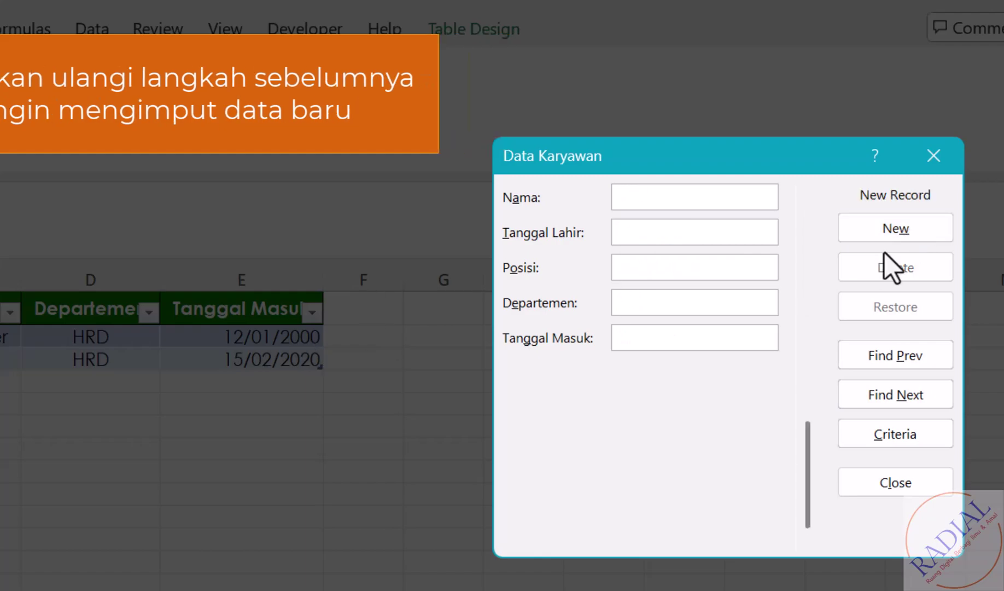
pyautogui.write('Wanda')
pyautogui.press('Tab')
pyautogui.write('25')
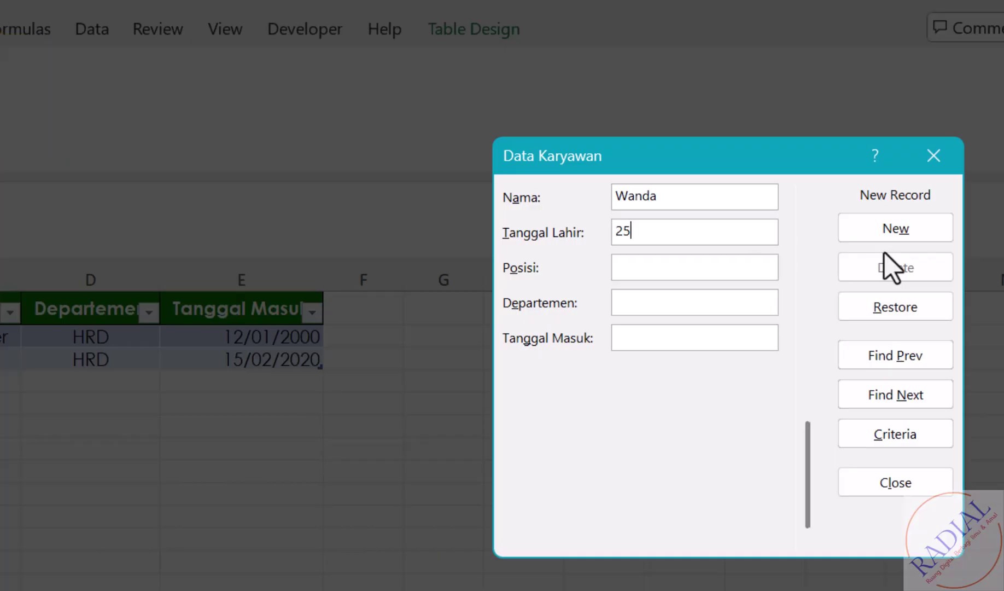
pyautogui.write('/9/')
pyautogui.write('199')
pyautogui.write('0')
pyautogui.press('Tab')
pyautogui.write('M&')
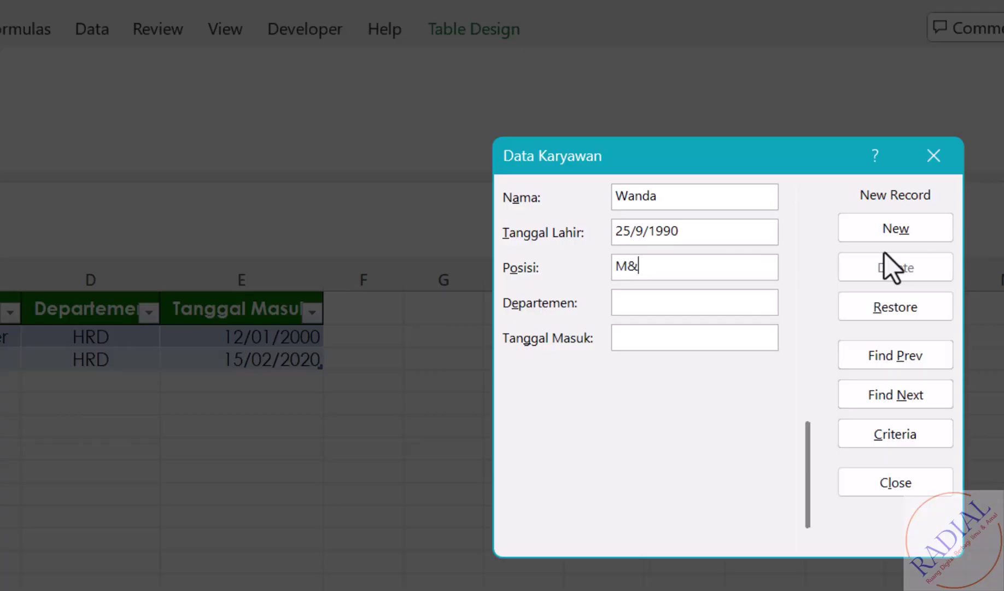
pyautogui.write('E Ma')
pyautogui.write('nager')
pyautogui.press('Tab')
pyautogui.write('M&')
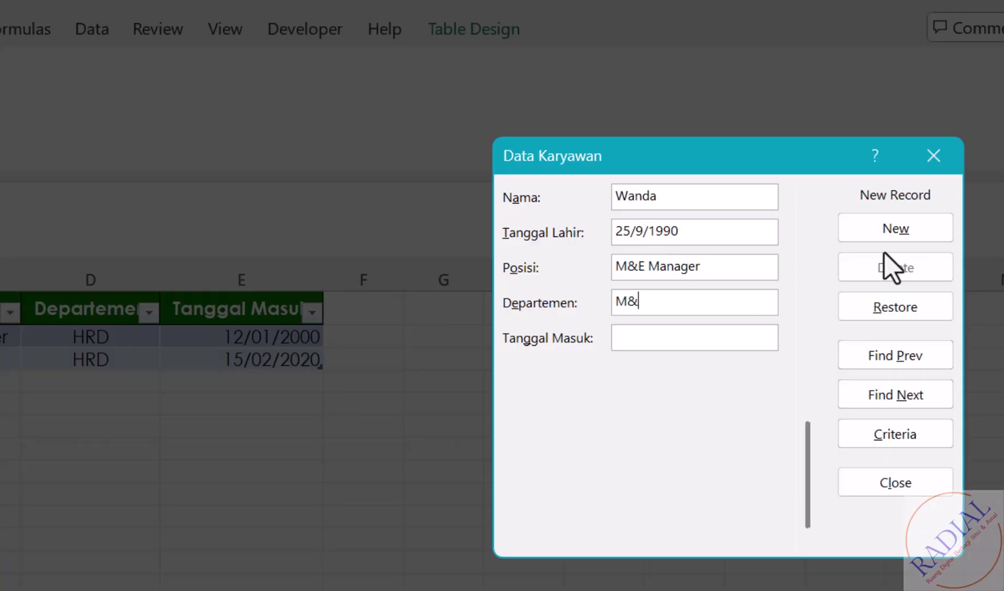
pyautogui.write('E')
pyautogui.write('23')
pyautogui.write('/1/')
pyautogui.write('20')
pyautogui.write('19')
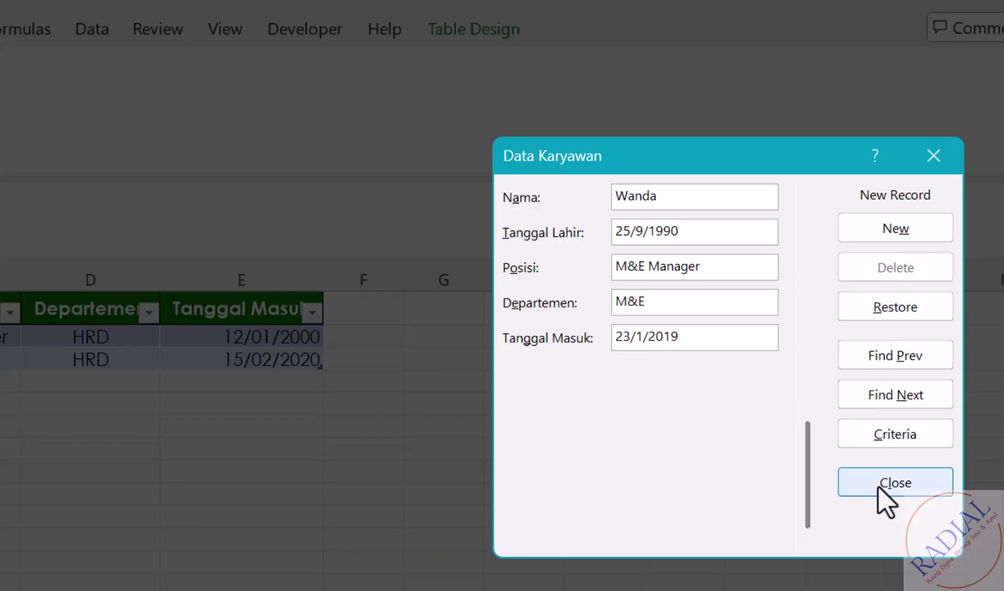
pyautogui.click(879, 486)
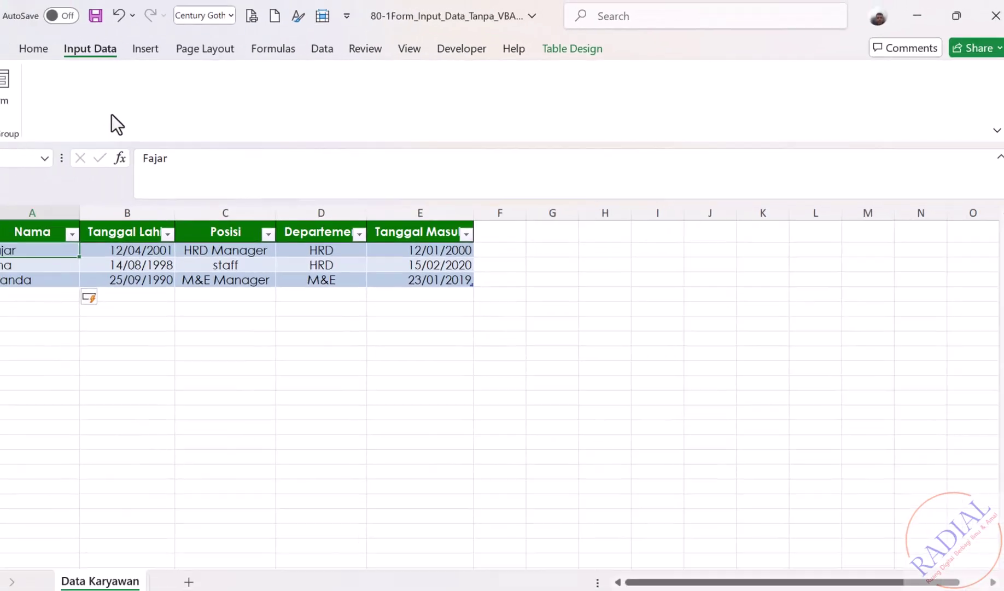
# - Add the fourth employee record as staff in HRD, joined 3/2/2021
pyautogui.click(34, 80)
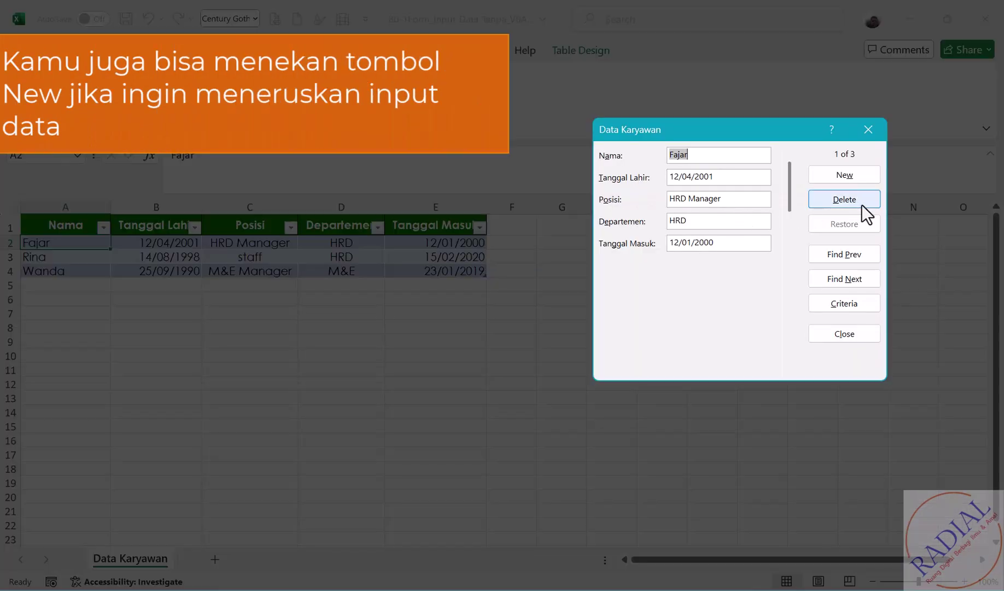
pyautogui.click(854, 174)
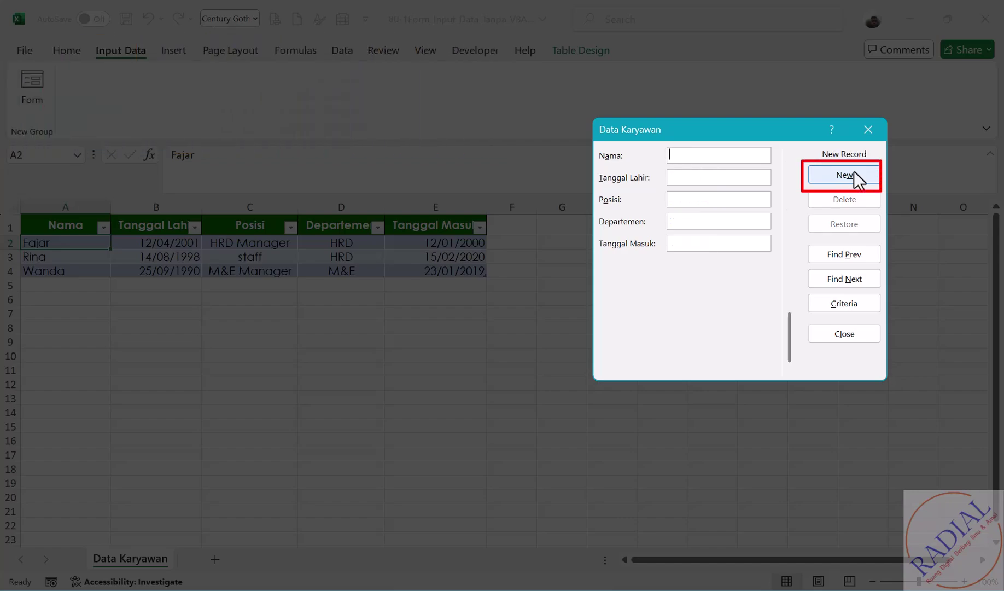
pyautogui.write('Rudi')
pyautogui.press('Tab')
pyautogui.write('19')
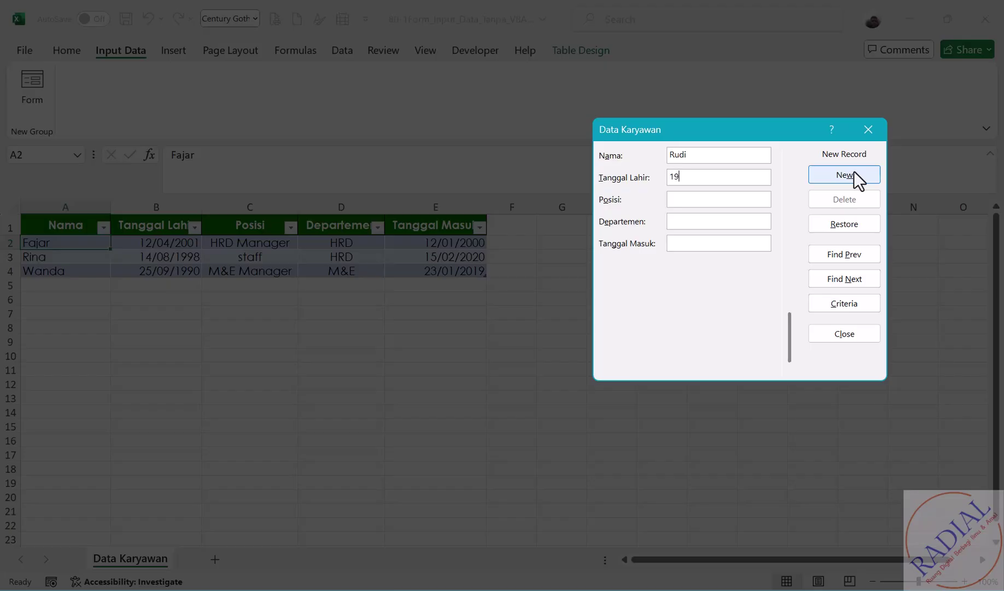
pyautogui.write('88')
pyautogui.write('taff')
pyautogui.press('Tab')
pyautogui.write('HRD')
pyautogui.press('Tab')
pyautogui.write('3/2')
pyautogui.write('/200')
pyautogui.press('BackSpace')
pyautogui.write('21')
pyautogui.click(862, 171)
# - Add the fifth employee: born 24/10/1982, staf, M&E, joined 12/12/2020
pyautogui.write('R')
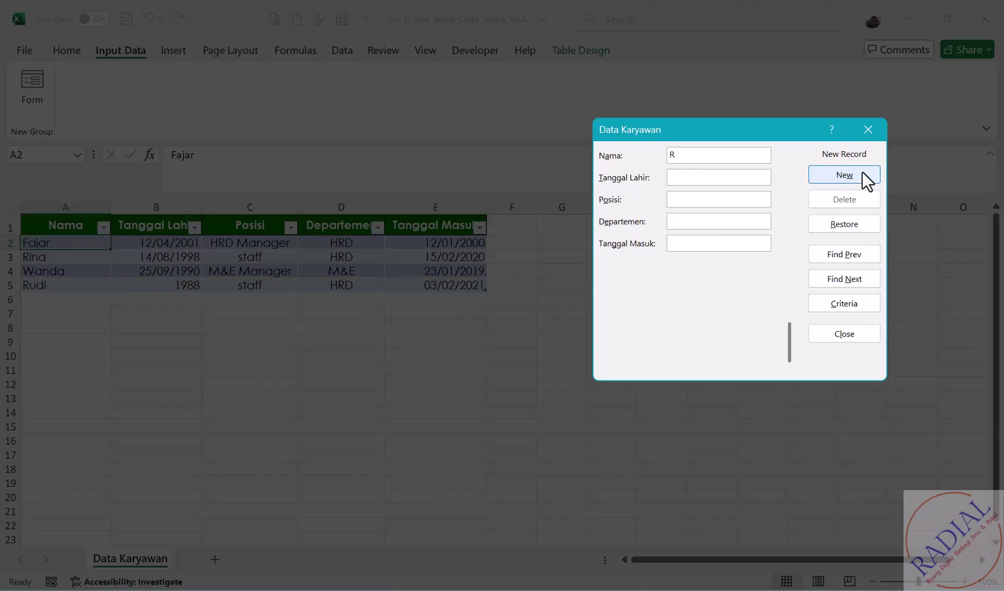
pyautogui.write('ian')
pyautogui.press('Tab')
pyautogui.write('2')
pyautogui.write('4/1')
pyautogui.write('0/')
pyautogui.write('1982 st')
pyautogui.write('af M')
pyautogui.write('&E 12')
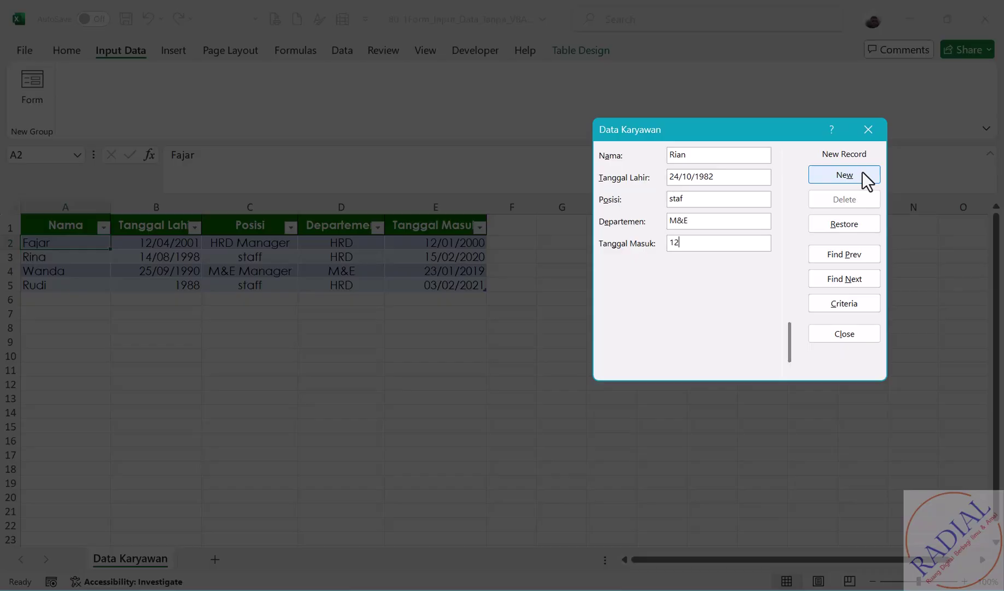
pyautogui.write('/12/2')
pyautogui.write('020')
pyautogui.click(862, 171)
# - Fill in the sixth employee's name, born 15/3/1980, position 'sta', HRD, joined 25/1/2021
pyautogui.write('Li')
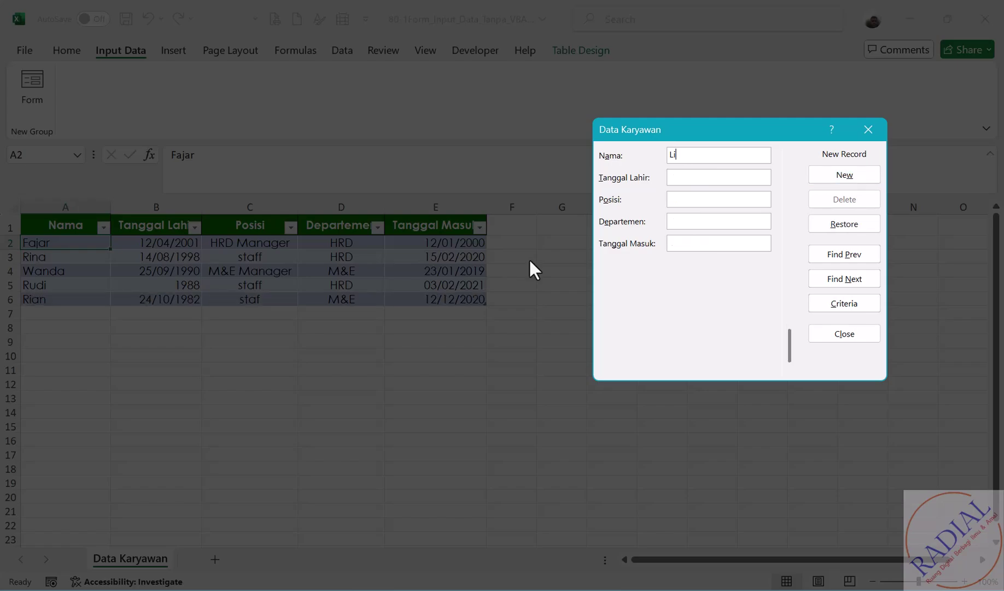
pyautogui.write('nda')
pyautogui.press('Tab')
pyautogui.write('15/3/')
pyautogui.write('19')
pyautogui.write('80')
pyautogui.press('Tab')
pyautogui.write('sta')
pyautogui.press('Tab')
pyautogui.write('HRD')
pyautogui.press('Tab')
pyautogui.write('25/1/')
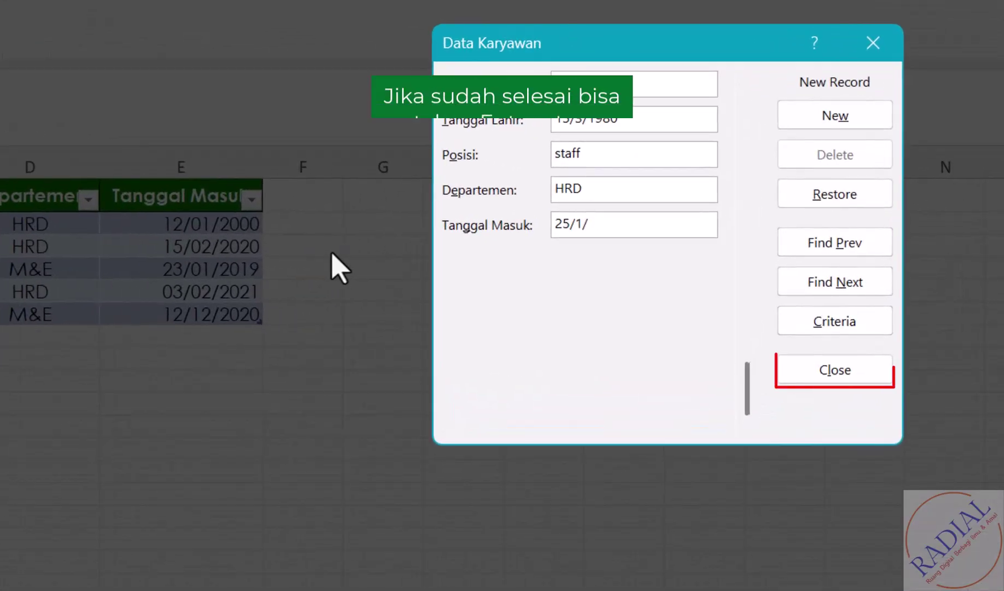
pyautogui.write('2021')
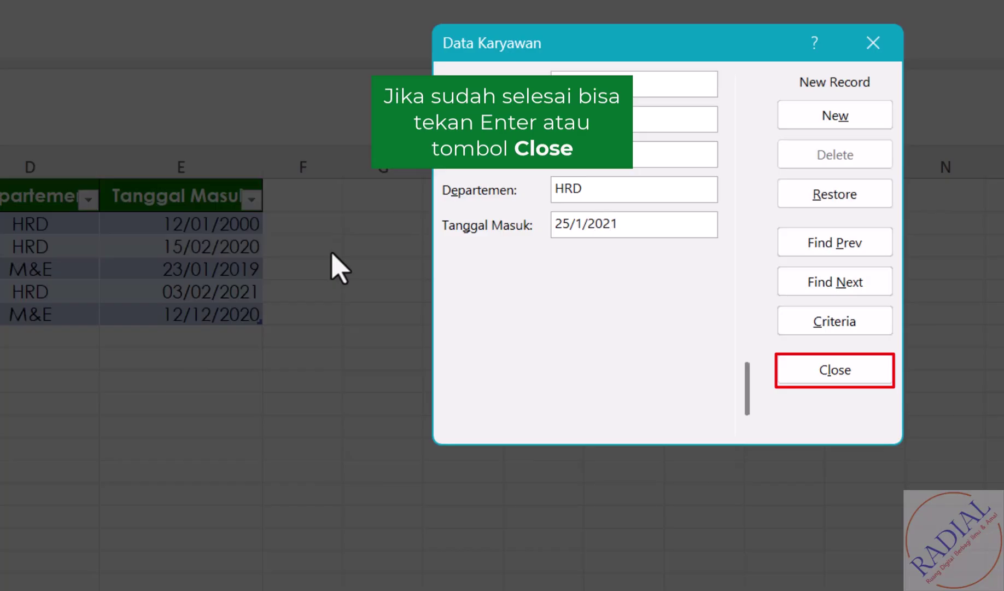
# - Save the sixth employee record into row 7, then reopen the Data Karyawan form from cell A1
pyautogui.click(826, 370)
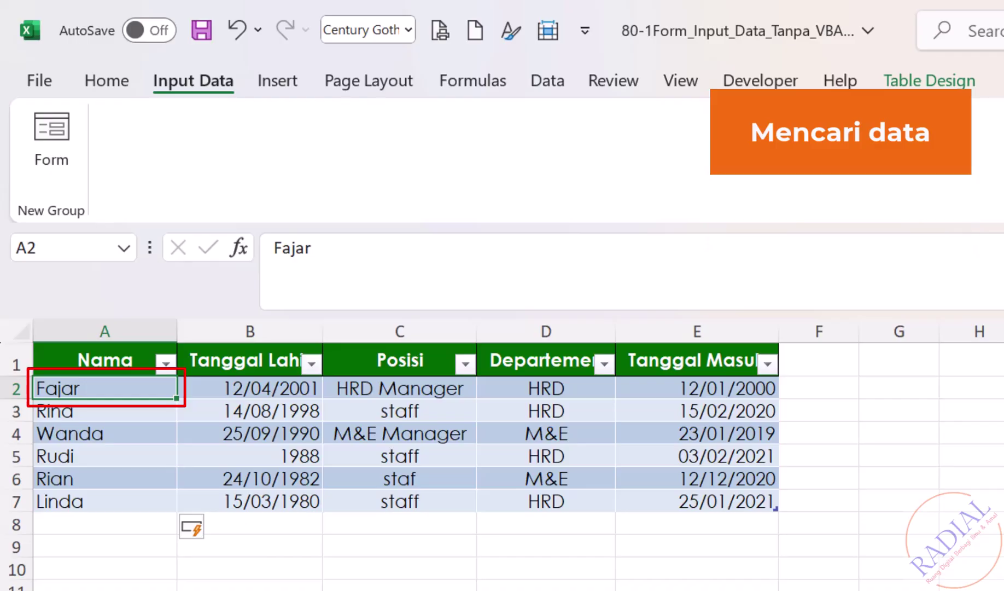
pyautogui.click(109, 360)
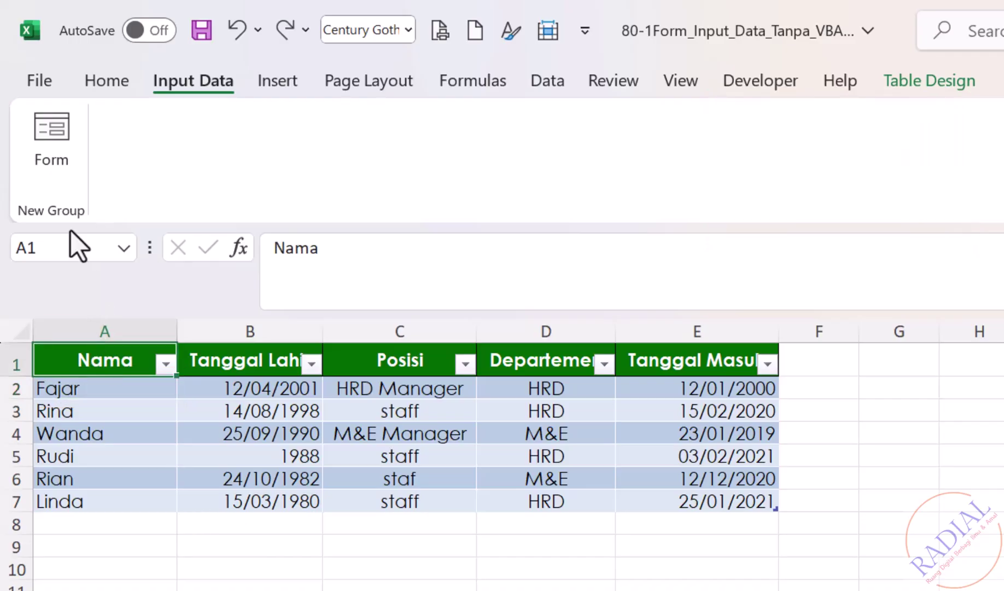
pyautogui.click(55, 153)
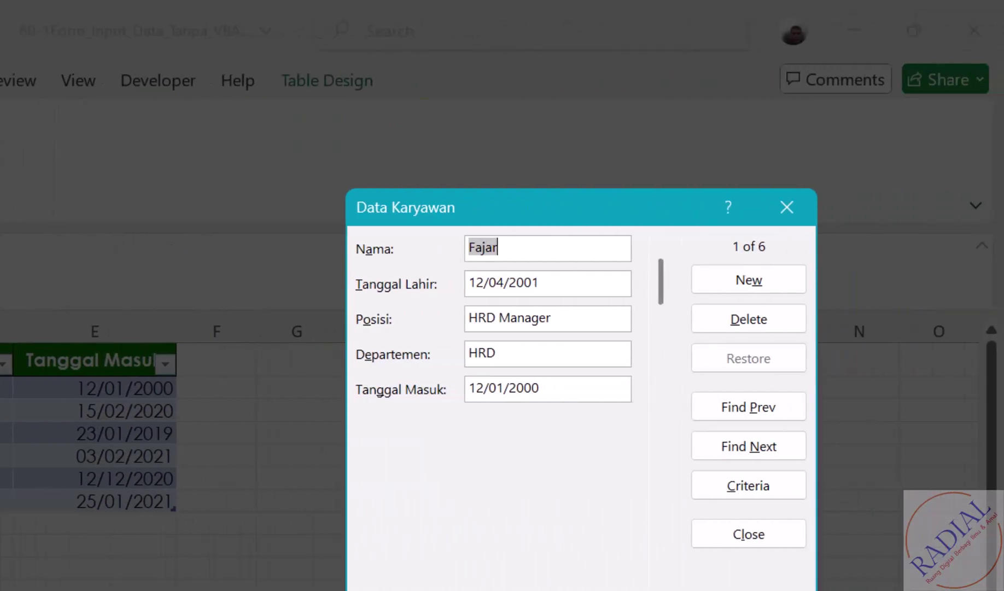
# - Search the form with Departemen criterion HRD and step through the matching employee records
pyautogui.click(766, 489)
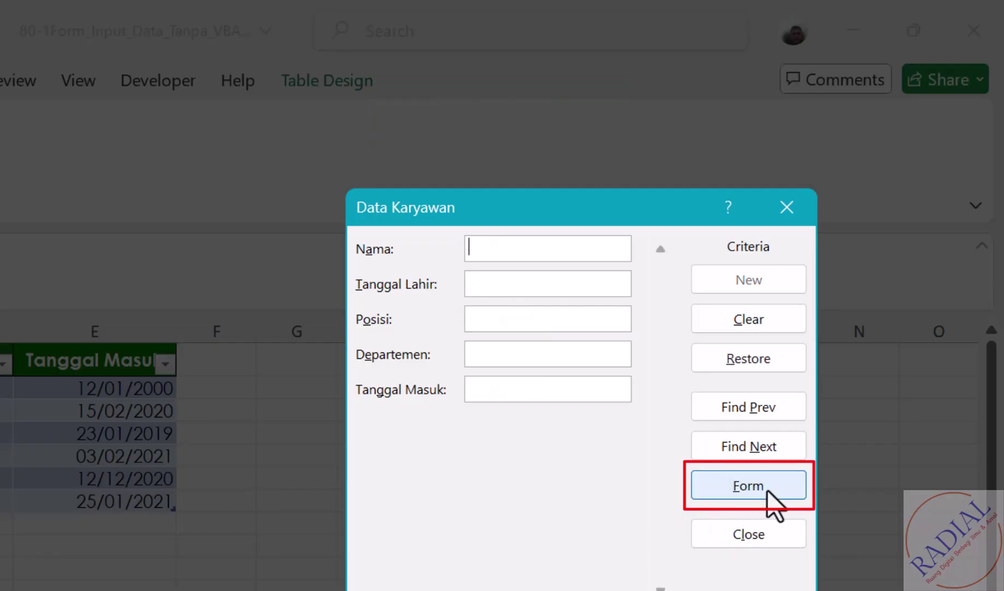
pyautogui.click(524, 319)
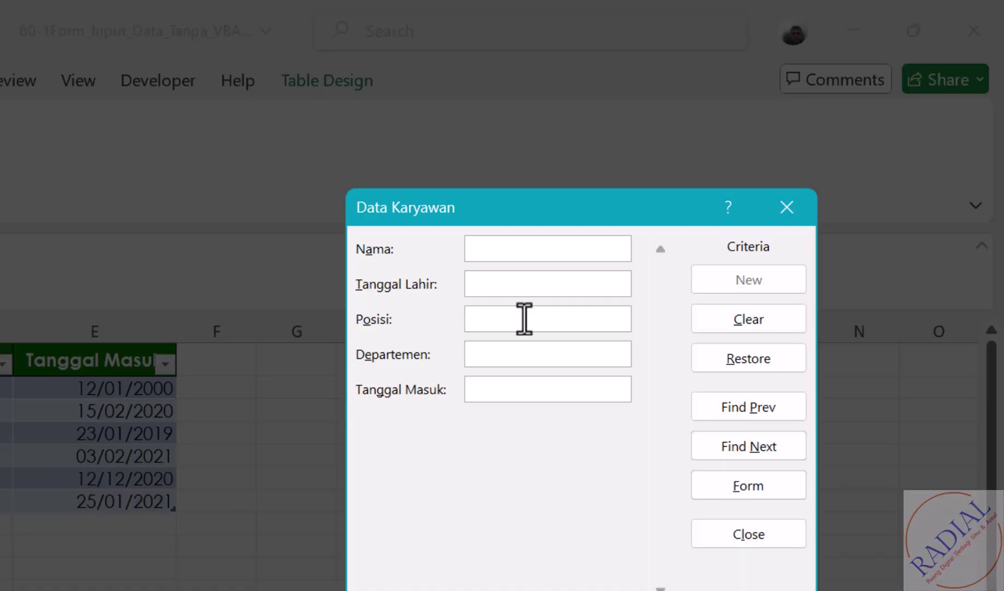
pyautogui.click(509, 355)
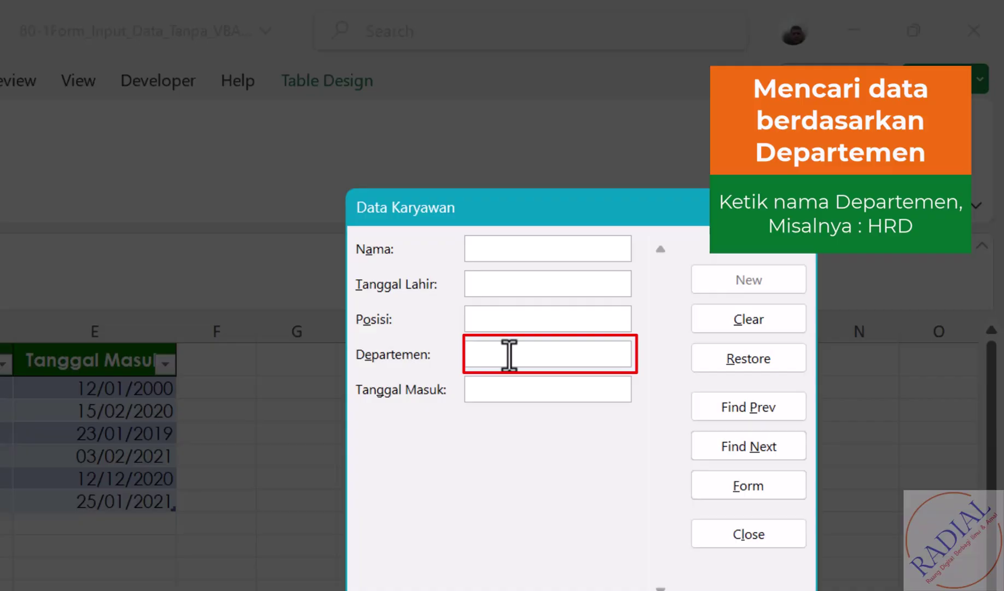
pyautogui.write('HRD')
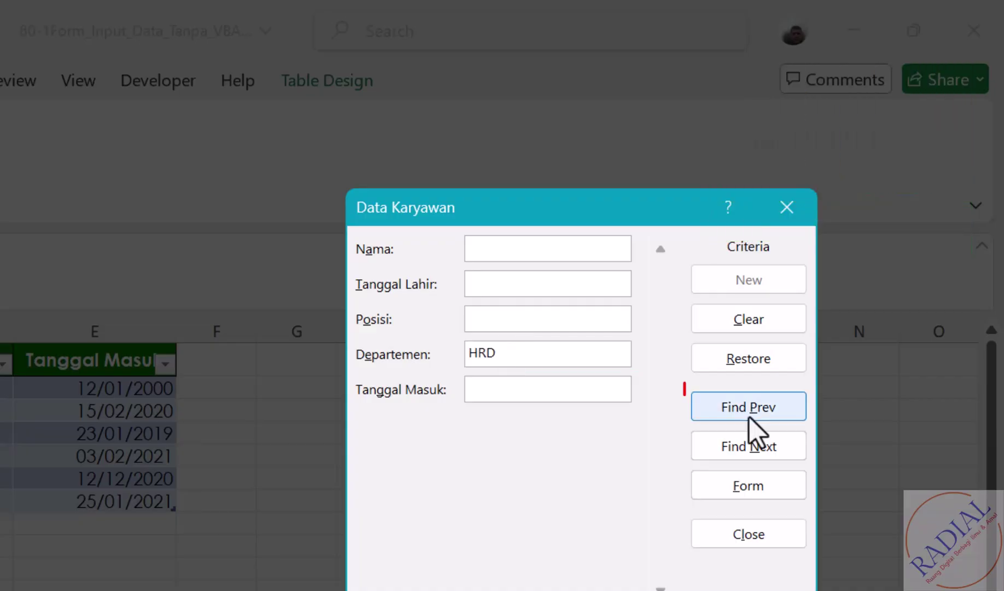
pyautogui.click(750, 417)
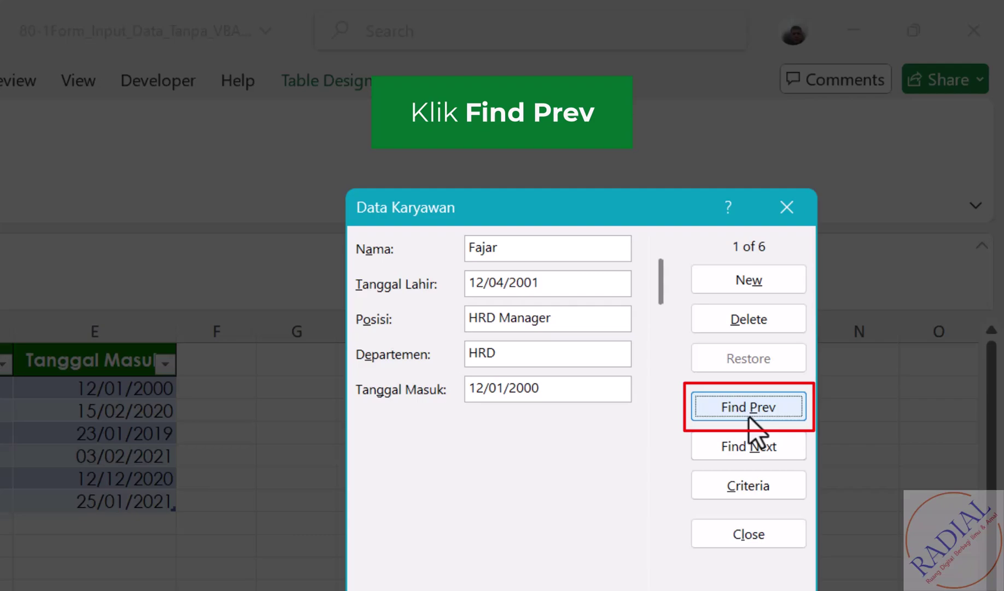
pyautogui.click(749, 447)
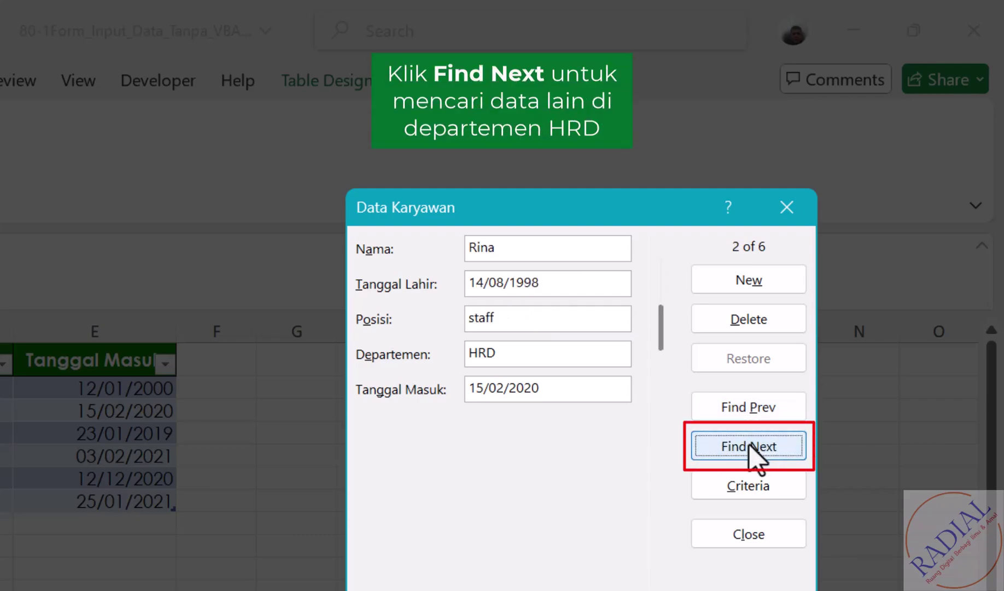
pyautogui.click(749, 444)
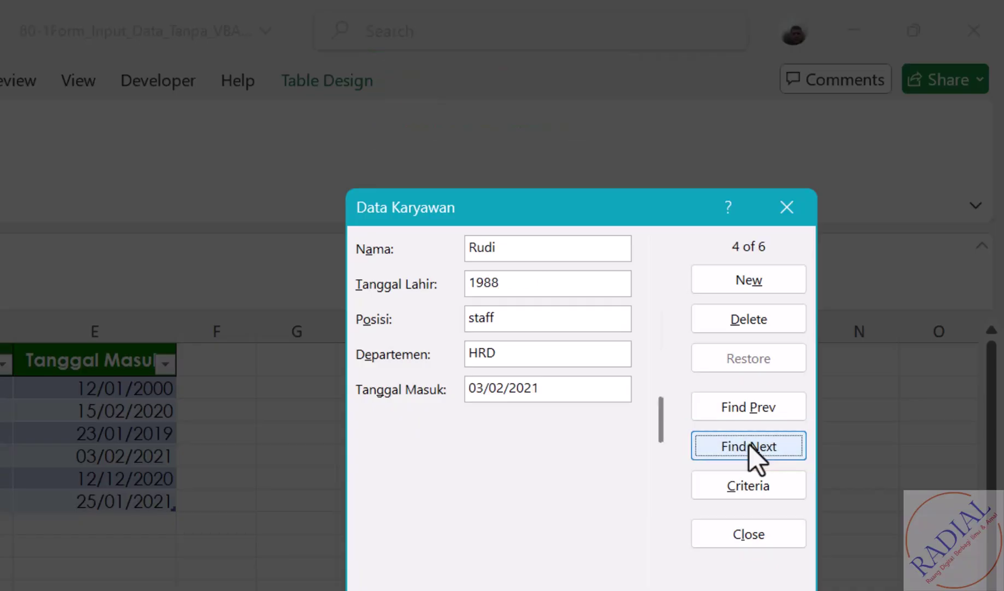
pyautogui.click(751, 441)
# - Return to HRD record 4 and change its birth date to 1/1/1988
pyautogui.doubleClick(759, 414)
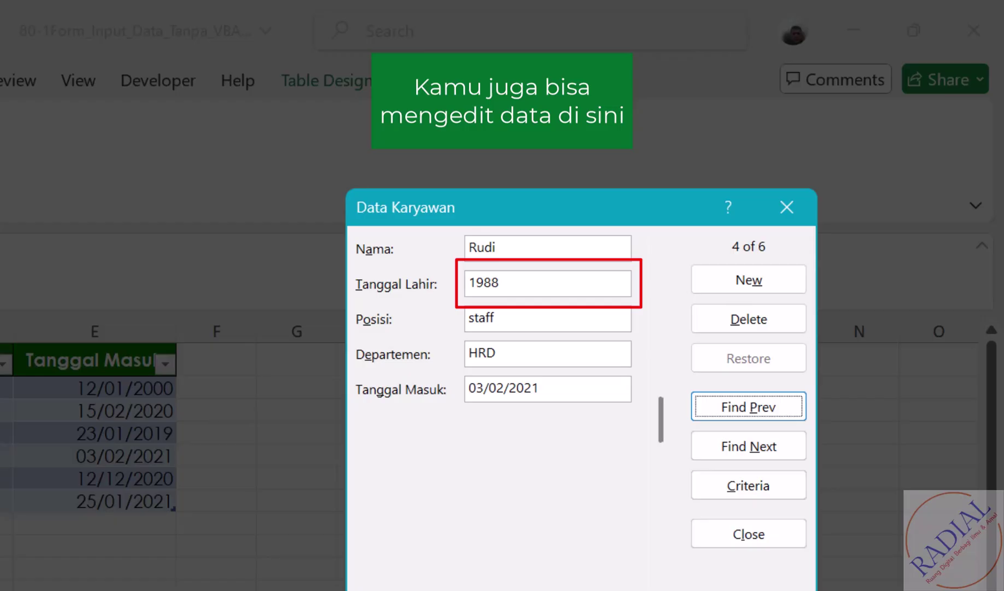
pyautogui.click(469, 282)
pyautogui.write('1/1/')
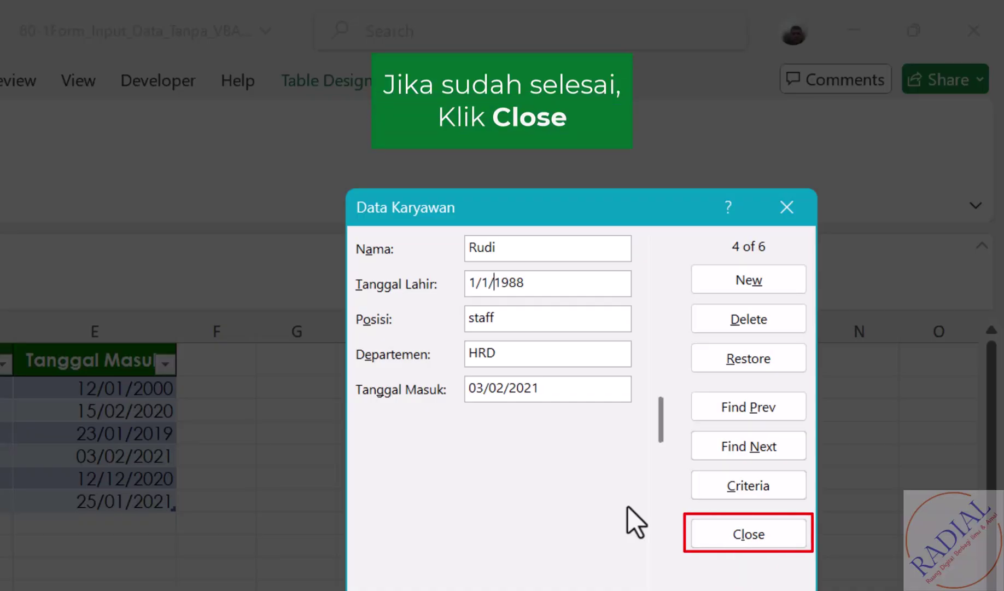
# - Save the 1/1/1988 birth date, then reopen the form and advance to the next HRD record
pyautogui.click(722, 539)
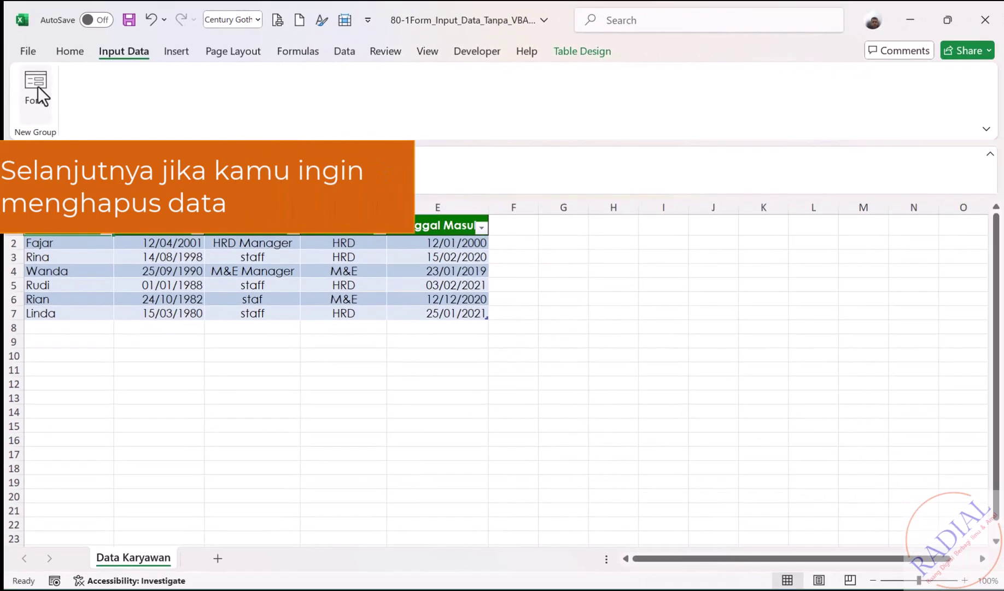
pyautogui.click(37, 85)
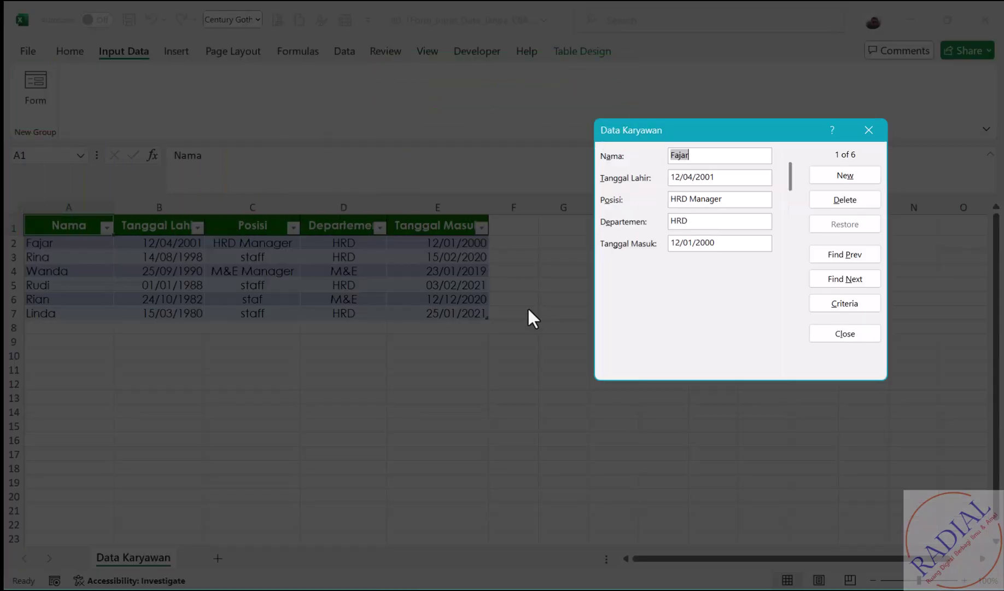
pyautogui.click(864, 283)
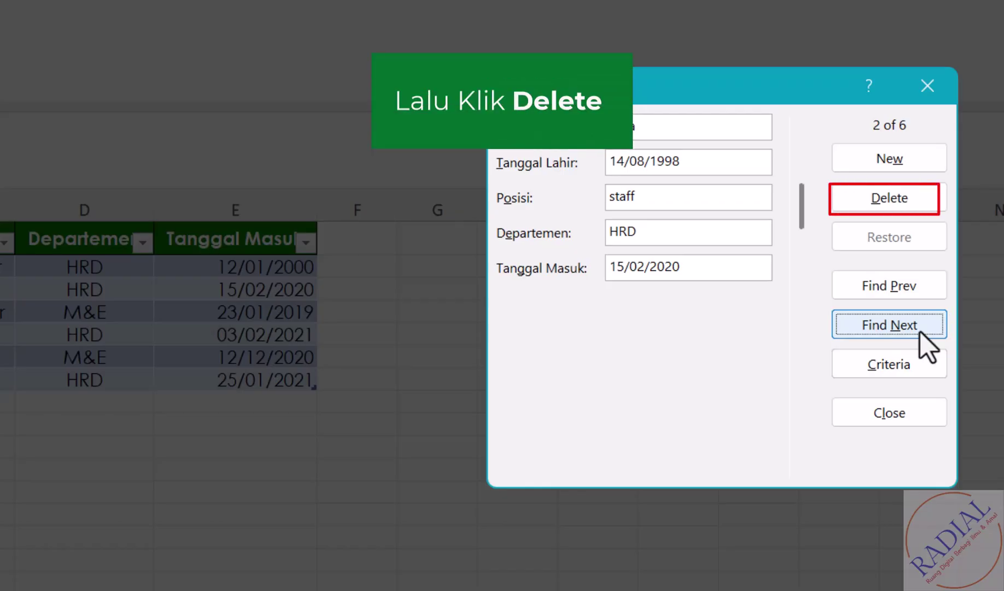
# - Delete the 14/08/1998 staff HRD record and close the form
pyautogui.click(891, 201)
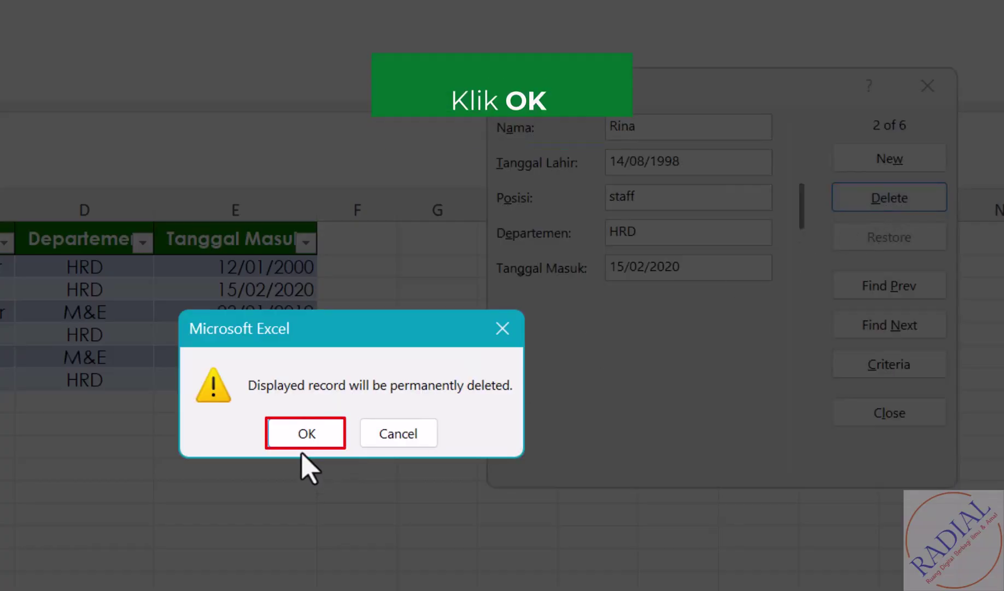
pyautogui.click(306, 433)
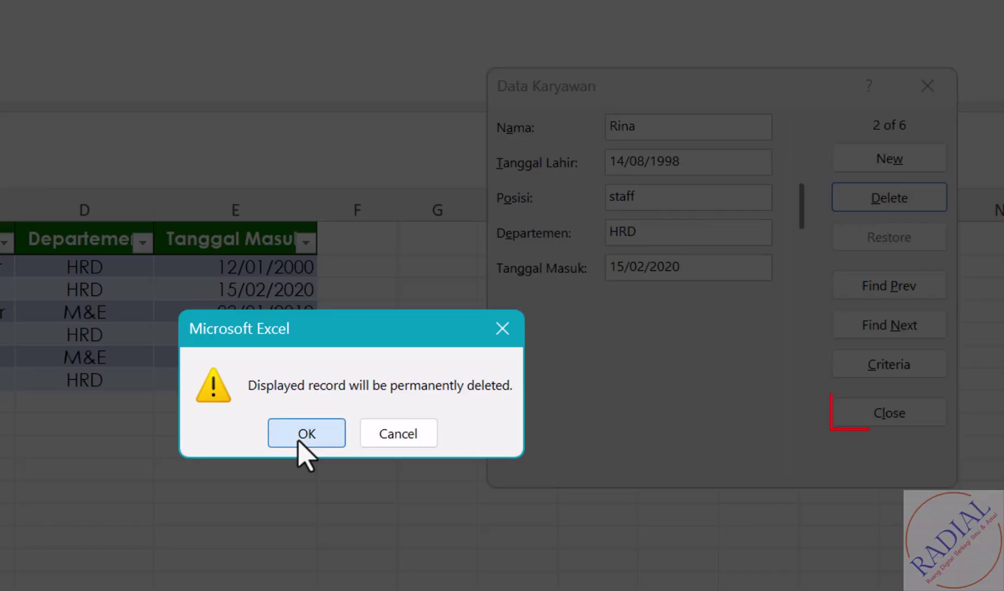
pyautogui.click(866, 420)
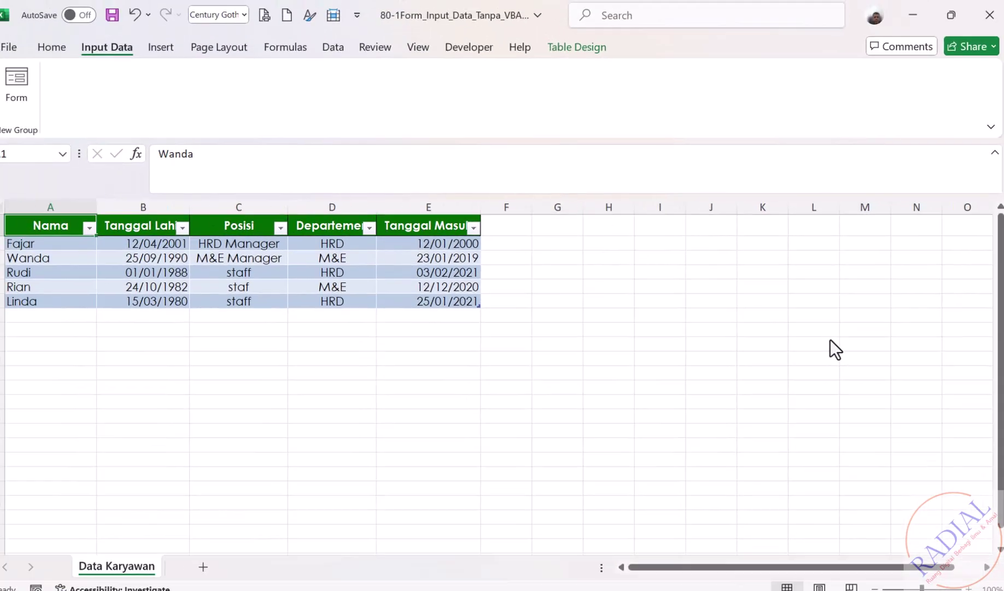